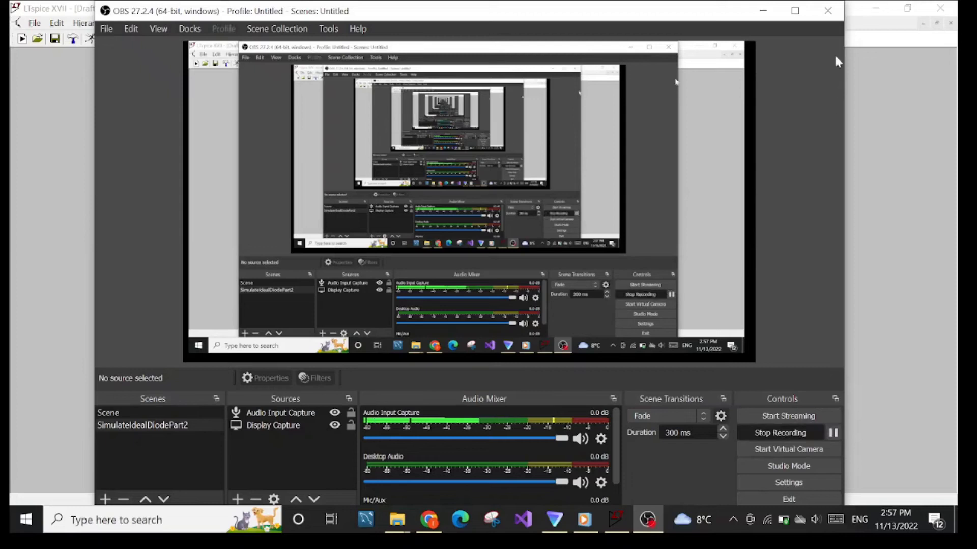
# Step: Switch to LTspice, run the transient simulation of the diode circuit, and plot the voltages at the Input and DiodeOut nodes
pyautogui.click(763, 11)
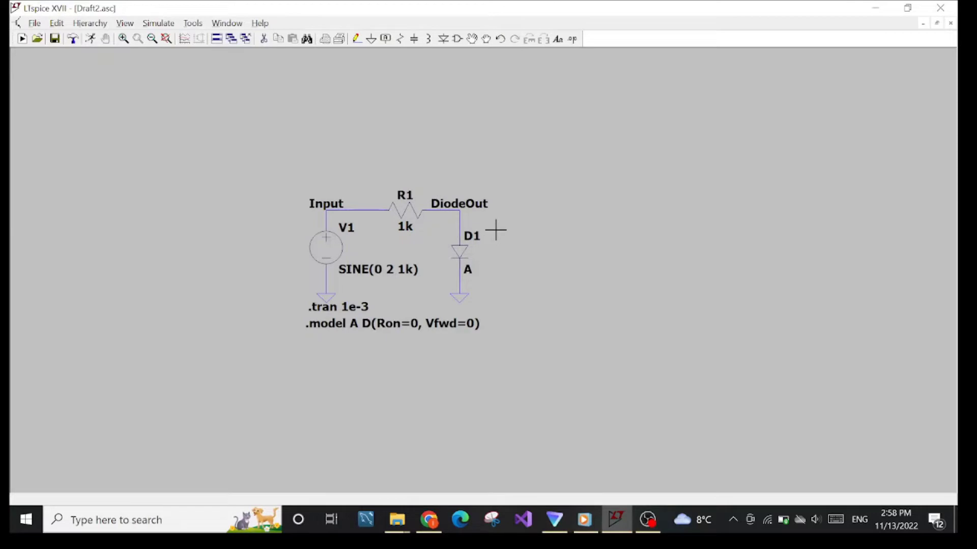
pyautogui.click(154, 24)
pyautogui.click(157, 38)
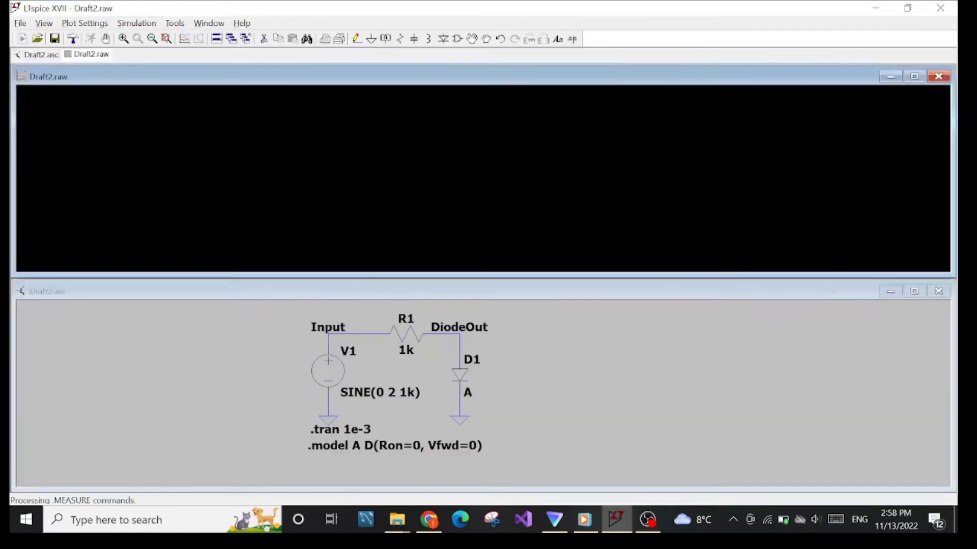
pyautogui.click(363, 298)
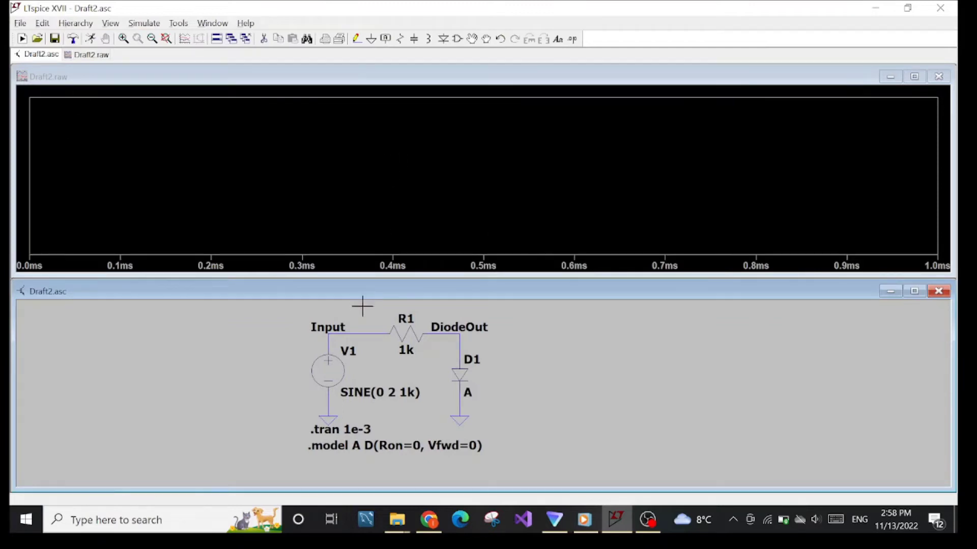
pyautogui.click(363, 332)
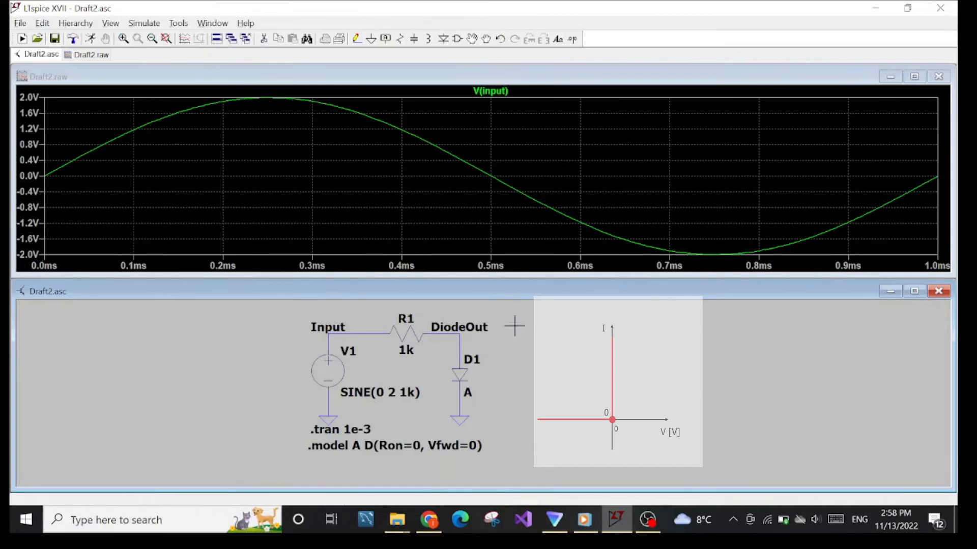
pyautogui.click(447, 325)
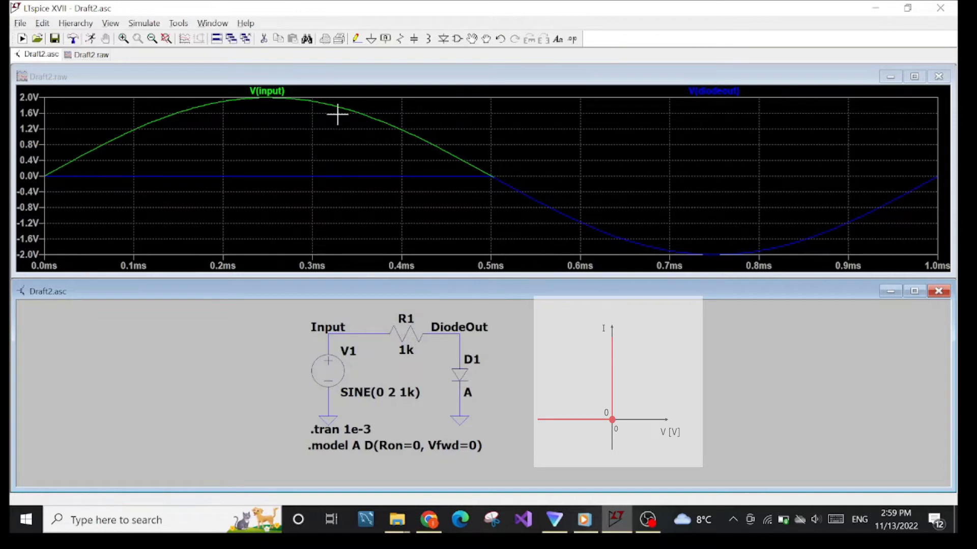
# Step: Attach the 1st cursor to the V(diodeout) trace and move its readout window clear of the diode's I-V graph
pyautogui.rightClick(715, 94)
pyautogui.click(641, 214)
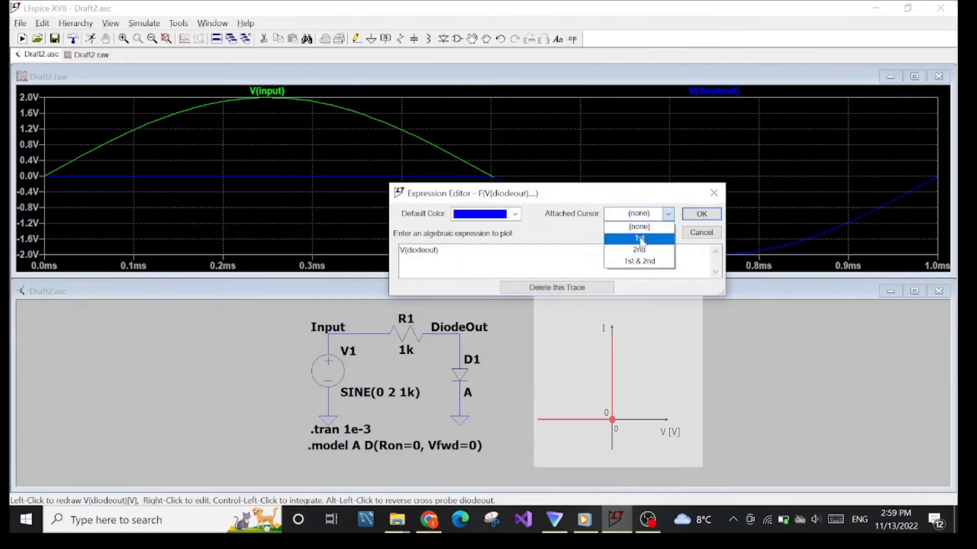
pyautogui.click(639, 236)
pyautogui.click(702, 214)
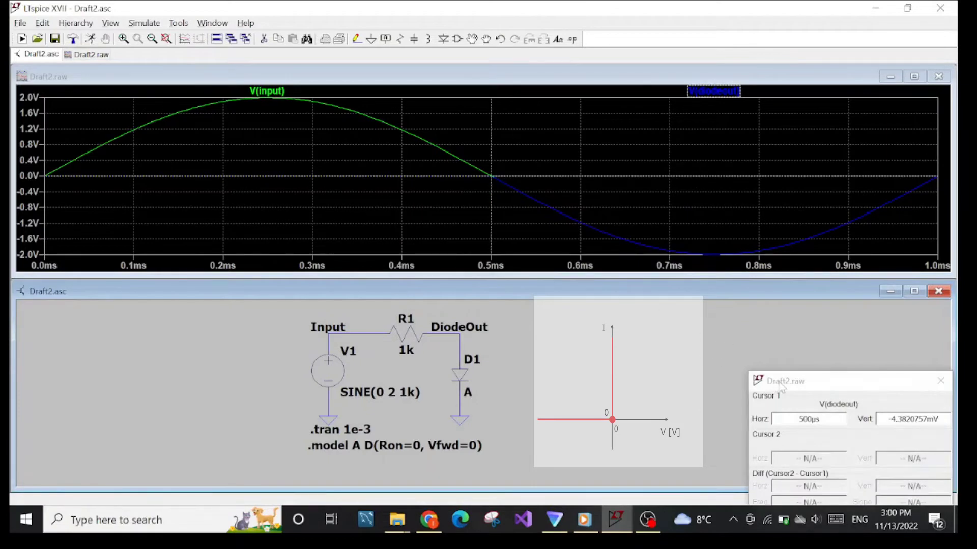
pyautogui.moveTo(781, 436); pyautogui.dragTo(73, 234)
# Step: Read the diode output voltage during the positive half-cycle with cursor 1 at about 362 µs and about 80 µs
pyautogui.moveTo(490, 144); pyautogui.dragTo(368, 167)
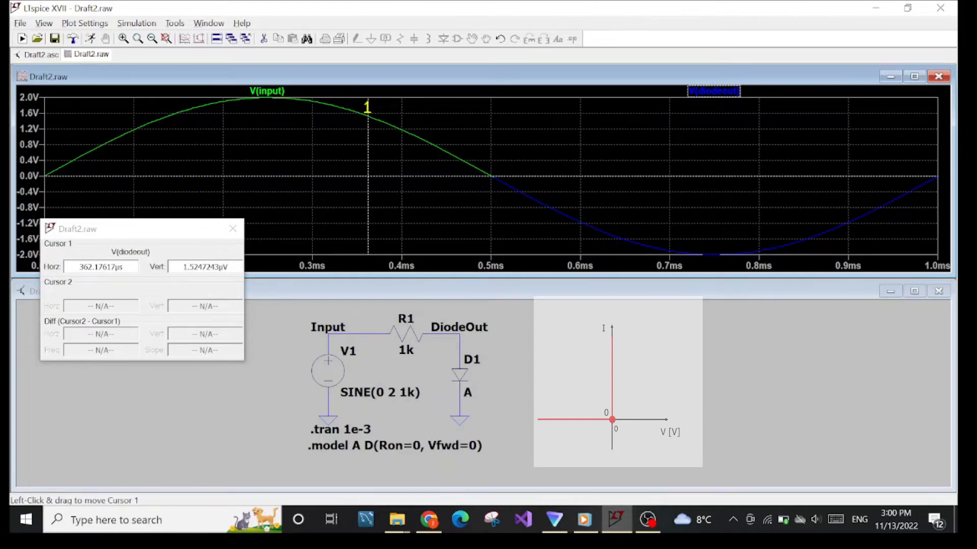
pyautogui.moveTo(364, 105); pyautogui.dragTo(116, 114)
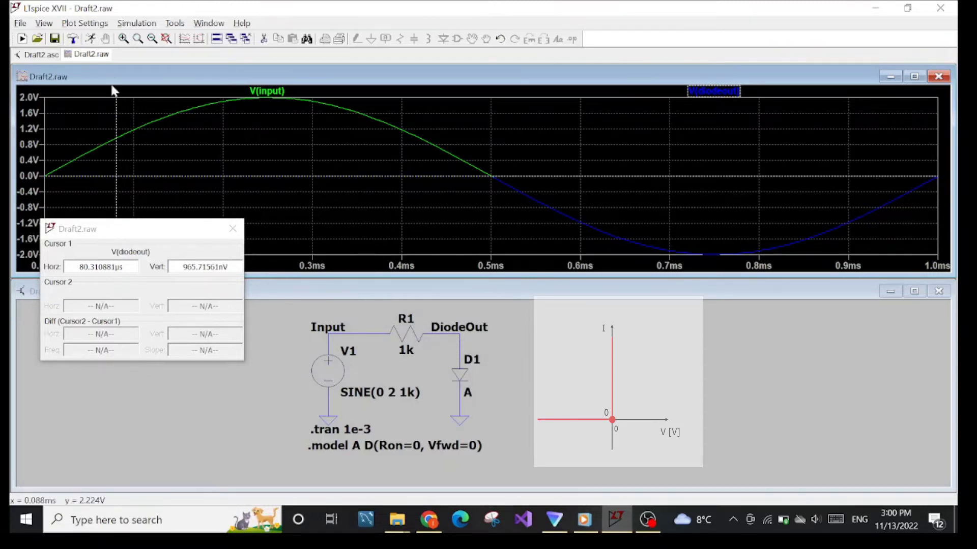
pyautogui.doubleClick(205, 266)
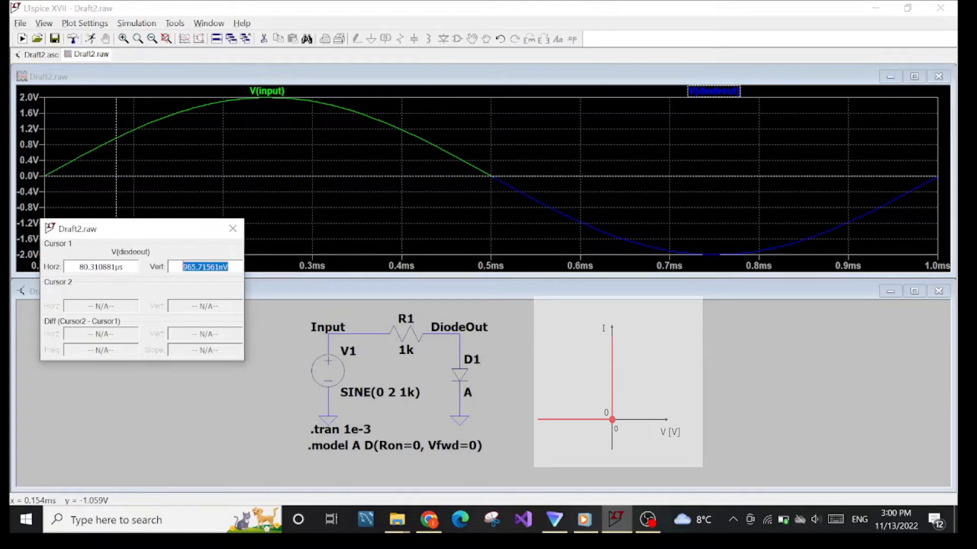
pyautogui.click(205, 267)
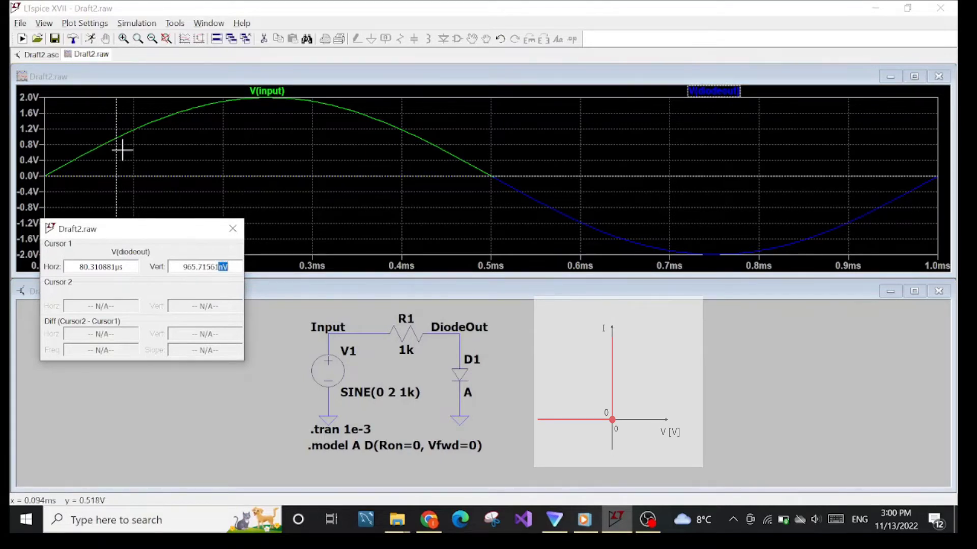
pyautogui.moveTo(118, 139); pyautogui.dragTo(142, 144)
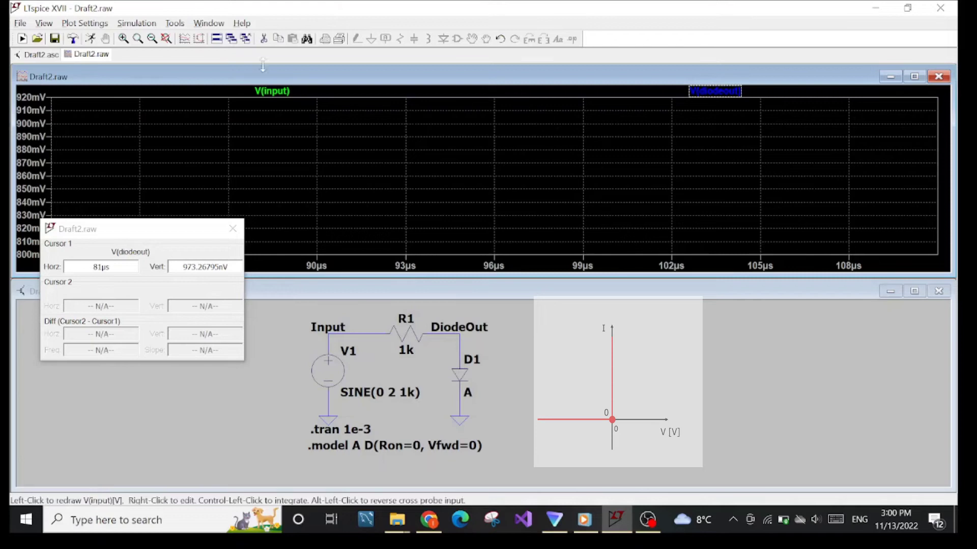
pyautogui.click(151, 40)
pyautogui.click(152, 40)
pyautogui.click(151, 40)
pyautogui.click(151, 40)
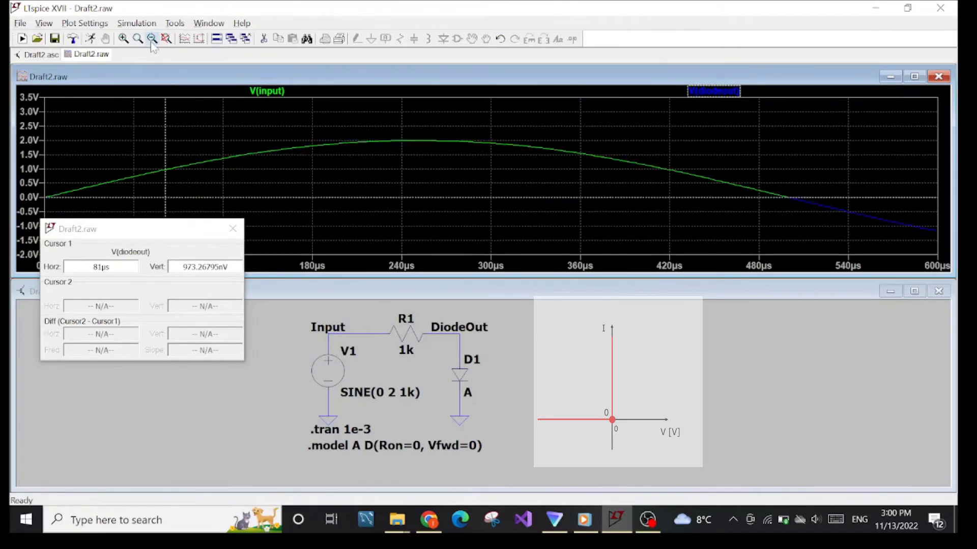
pyautogui.click(151, 40)
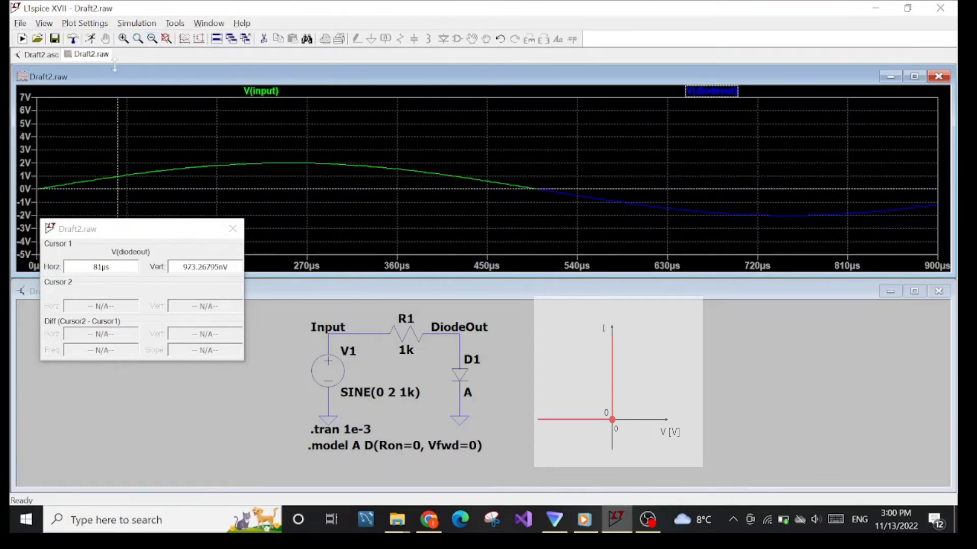
pyautogui.moveTo(56, 100); pyautogui.dragTo(885, 257)
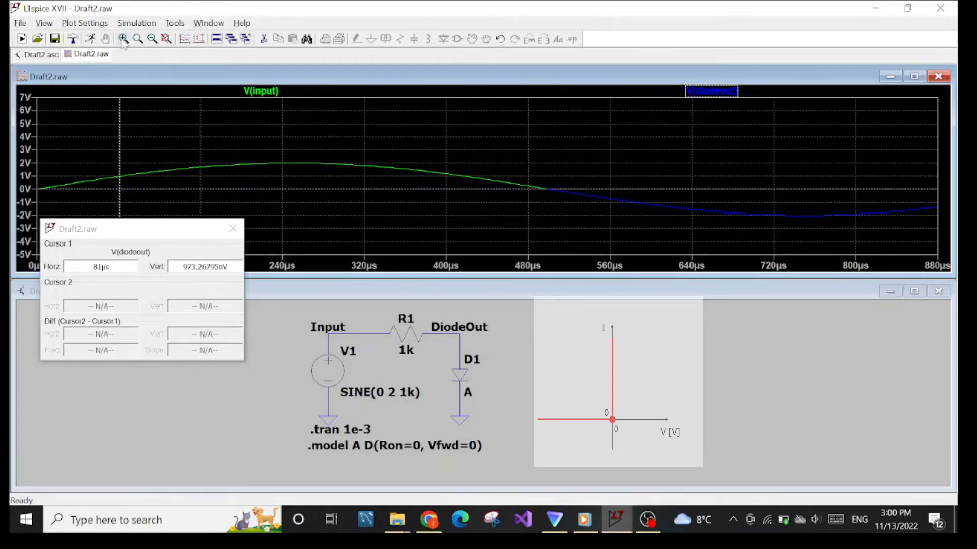
pyautogui.click(167, 38)
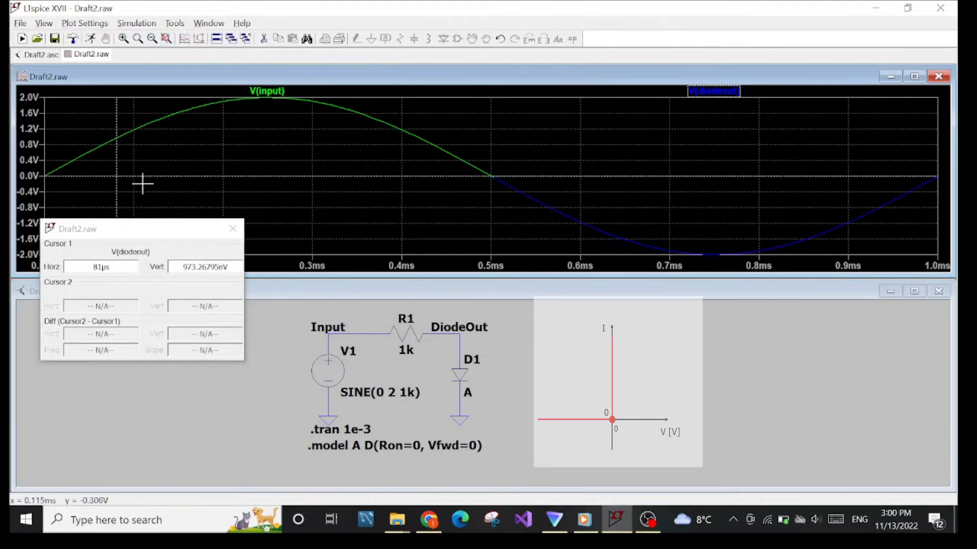
# Step: Check the diode output voltage with cursor 1 at about 227 µs and about 412 µs
pyautogui.moveTo(115, 125); pyautogui.dragTo(247, 153)
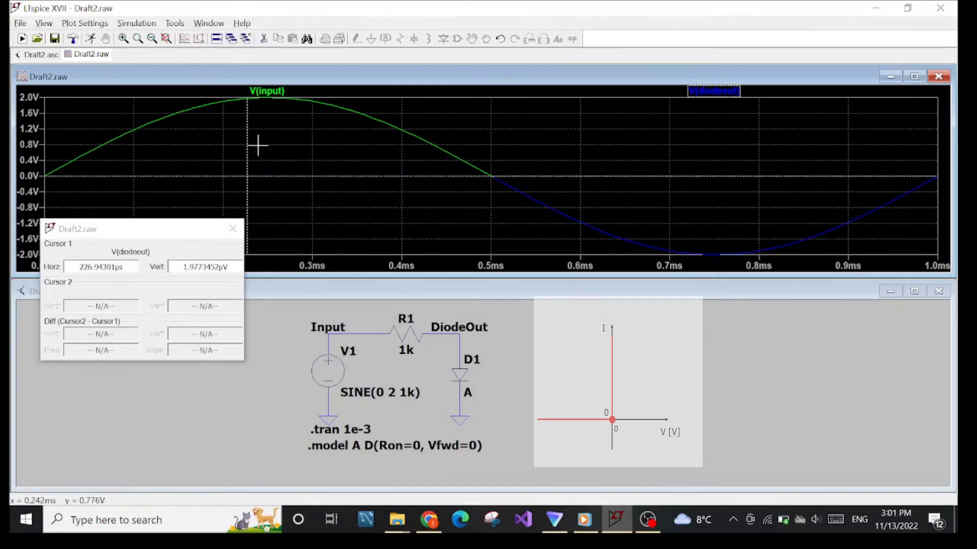
pyautogui.moveTo(247, 146); pyautogui.dragTo(412, 155)
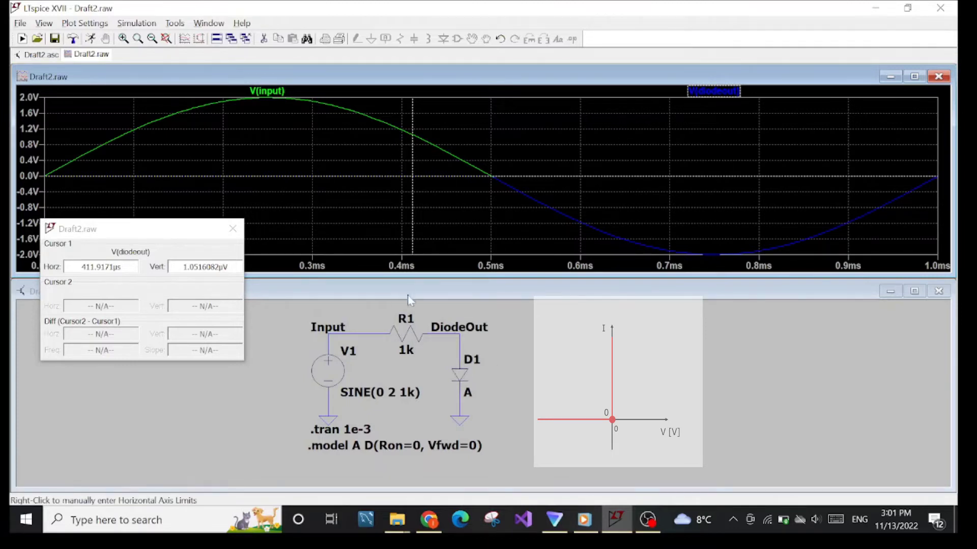
# Step: Plot the current through resistor R1 alongside the input and diode output voltages
pyautogui.rightClick(405, 333)
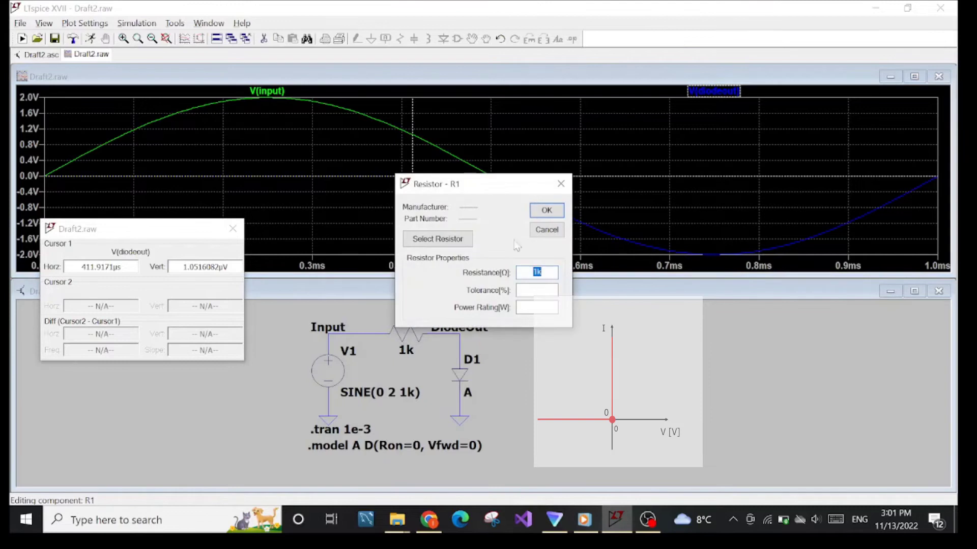
pyautogui.click(558, 186)
pyautogui.click(371, 324)
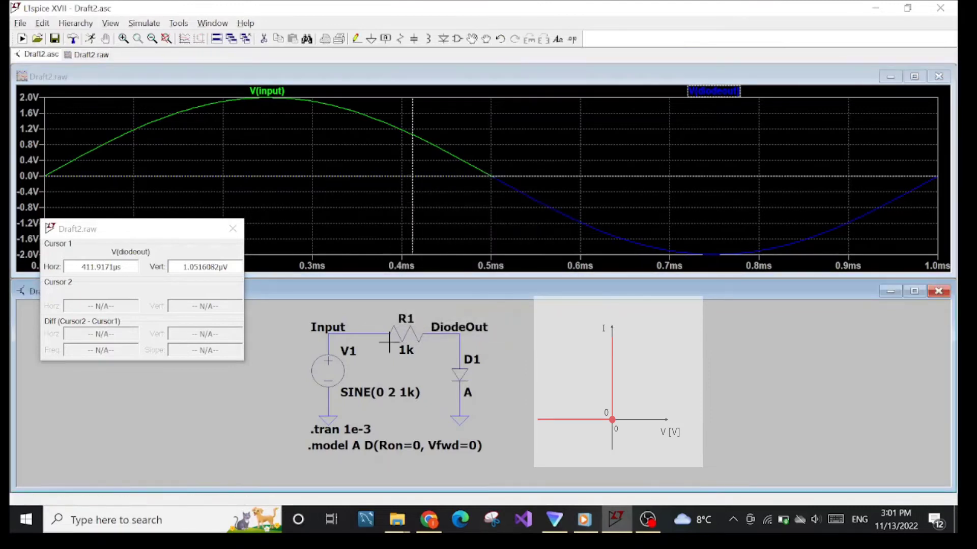
pyautogui.click(395, 334)
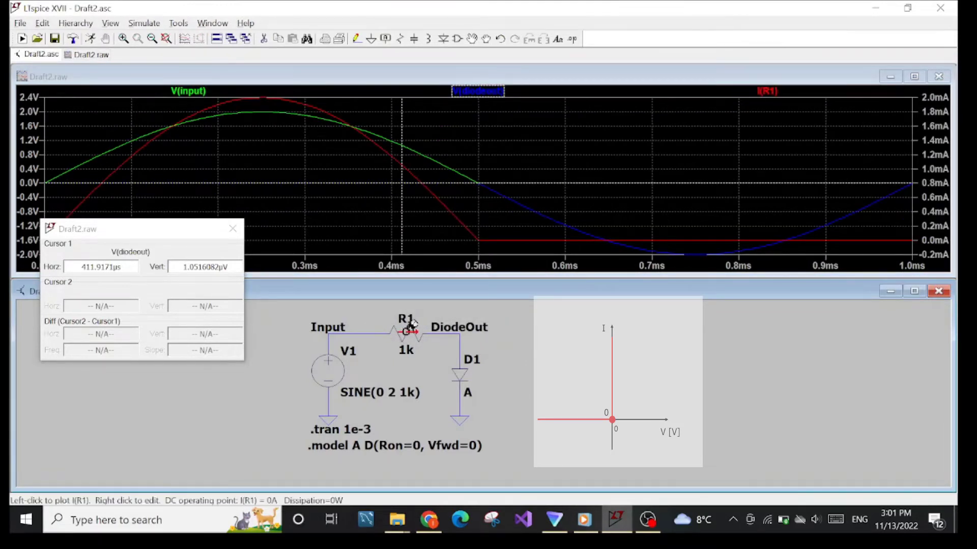
# Step: Attach the 2nd cursor to the I(R1) current trace
pyautogui.rightClick(767, 91)
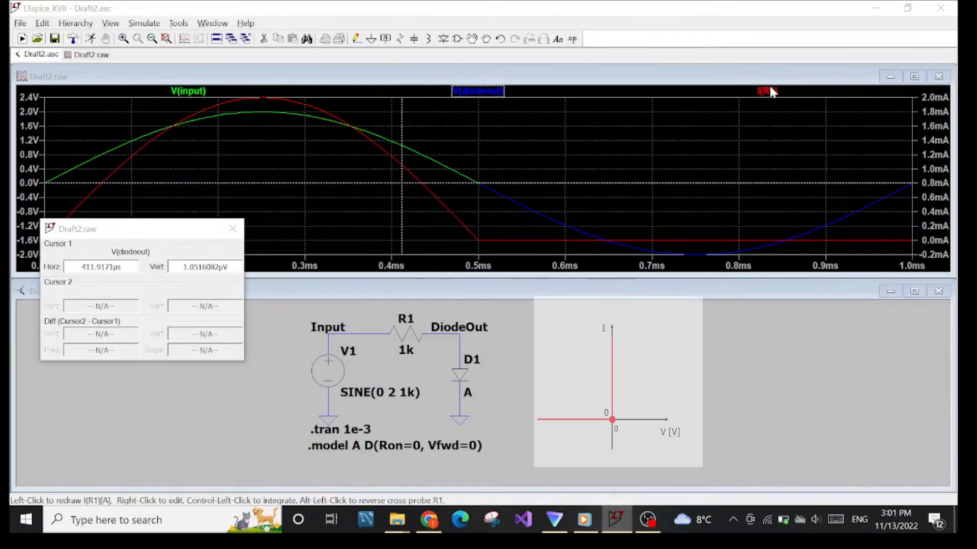
pyautogui.click(643, 214)
pyautogui.click(641, 224)
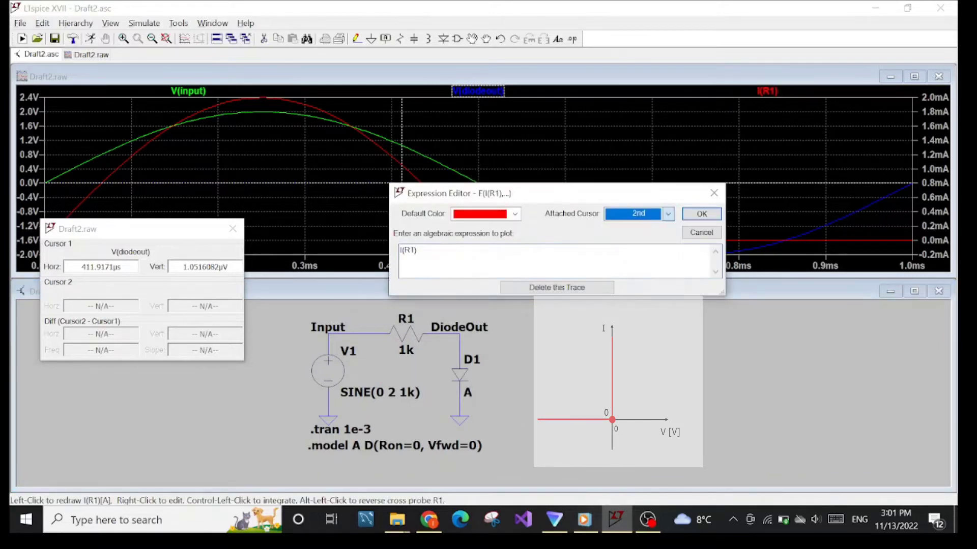
pyautogui.click(701, 214)
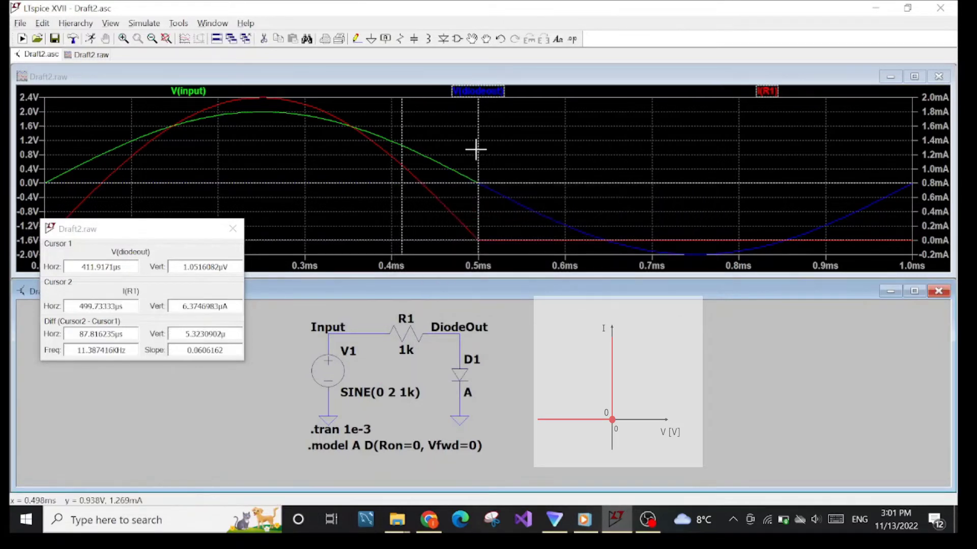
# Step: Read the R1 current early in the positive half-cycle with cursor 2 at about 68 µs and about 84 µs
pyautogui.moveTo(475, 150)
pyautogui.mouseDown()
pyautogui.moveTo(275, 102)
pyautogui.moveTo(184, 127)
pyautogui.moveTo(103, 182)
pyautogui.mouseUp()
pyautogui.moveTo(226, 306); pyautogui.dragTo(199, 307)
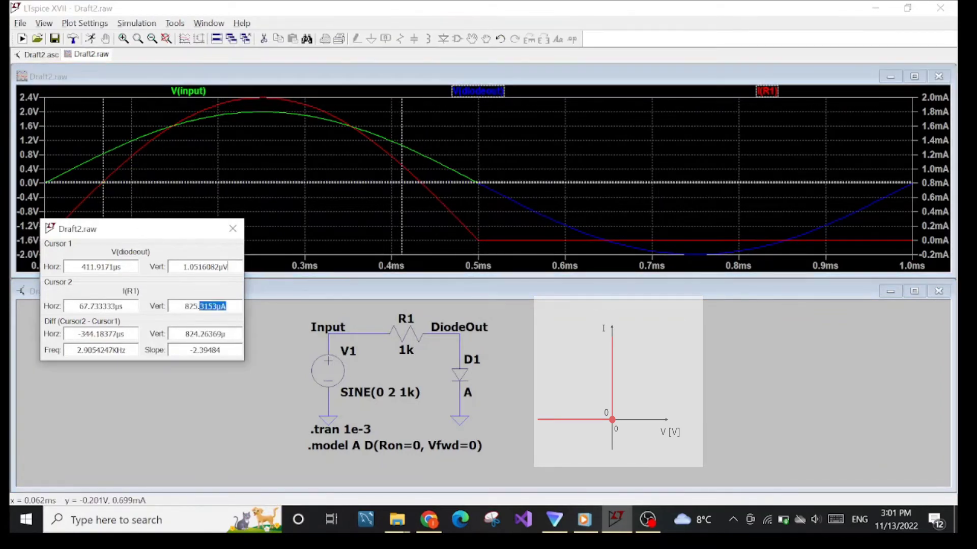
pyautogui.moveTo(103, 110)
pyautogui.mouseDown()
pyautogui.moveTo(56, 135)
pyautogui.moveTo(117, 122)
pyautogui.mouseUp()
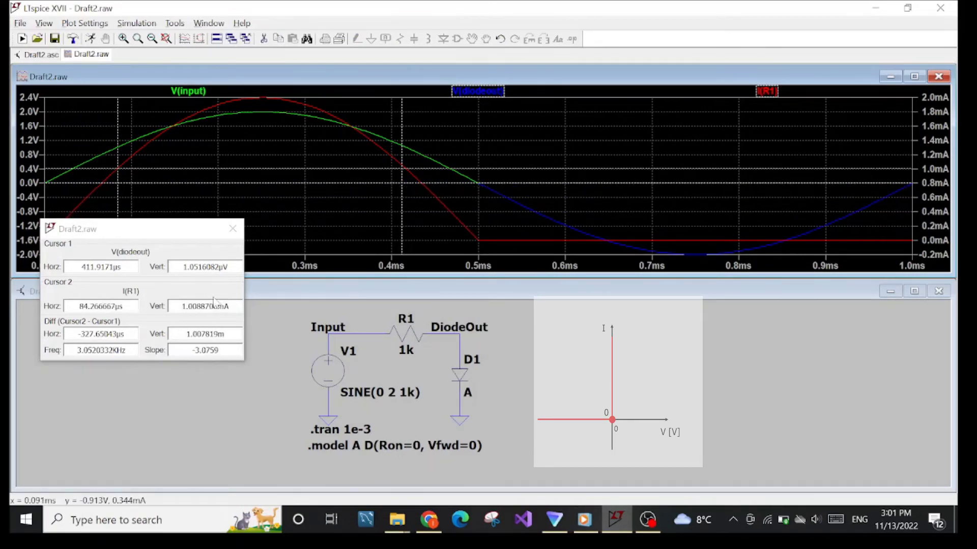
pyautogui.click(214, 301)
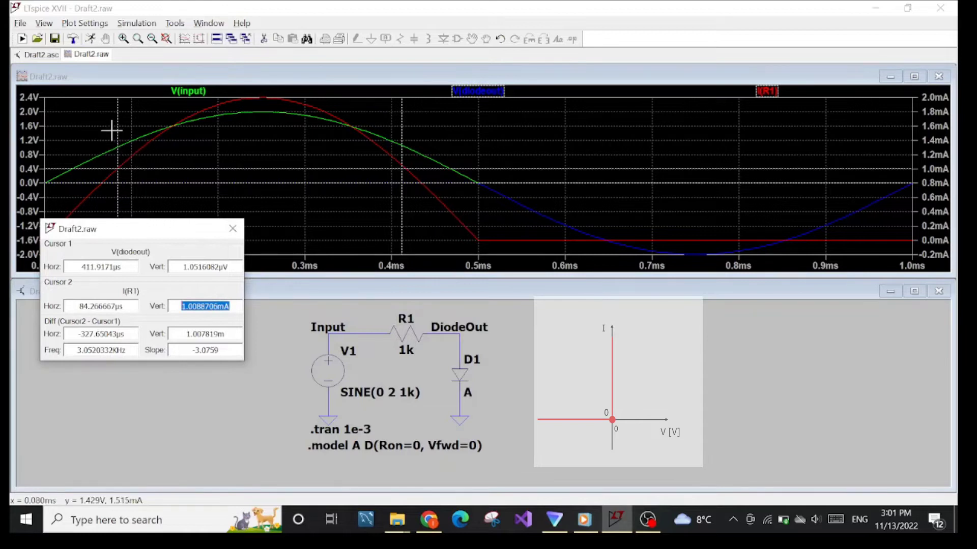
# Step: Examine the R1 current near the end of the positive half-cycle with cursor 2 at about 500 µs and about 468 µs
pyautogui.moveTo(117, 133)
pyautogui.mouseDown()
pyautogui.moveTo(63, 156)
pyautogui.moveTo(269, 124)
pyautogui.moveTo(361, 150)
pyautogui.moveTo(478, 211)
pyautogui.mouseUp()
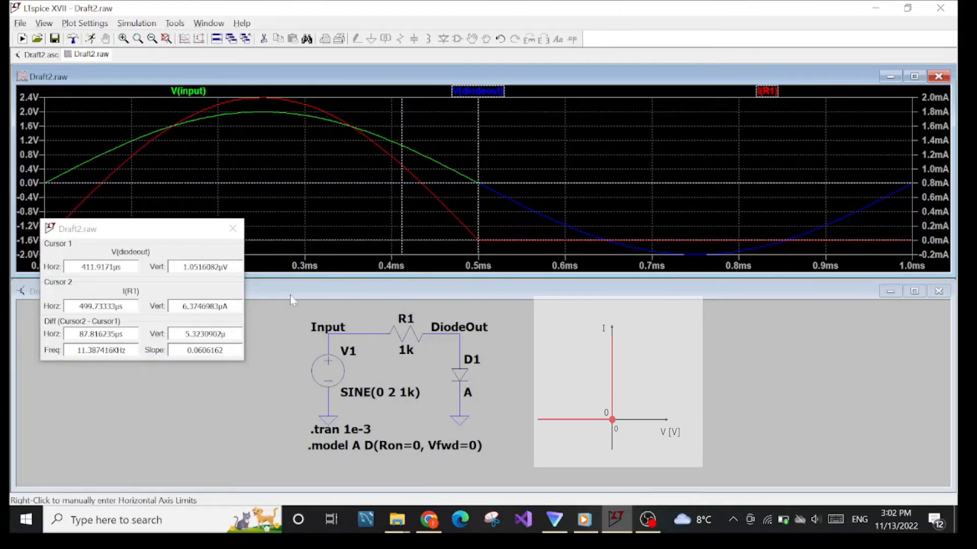
pyautogui.doubleClick(205, 306)
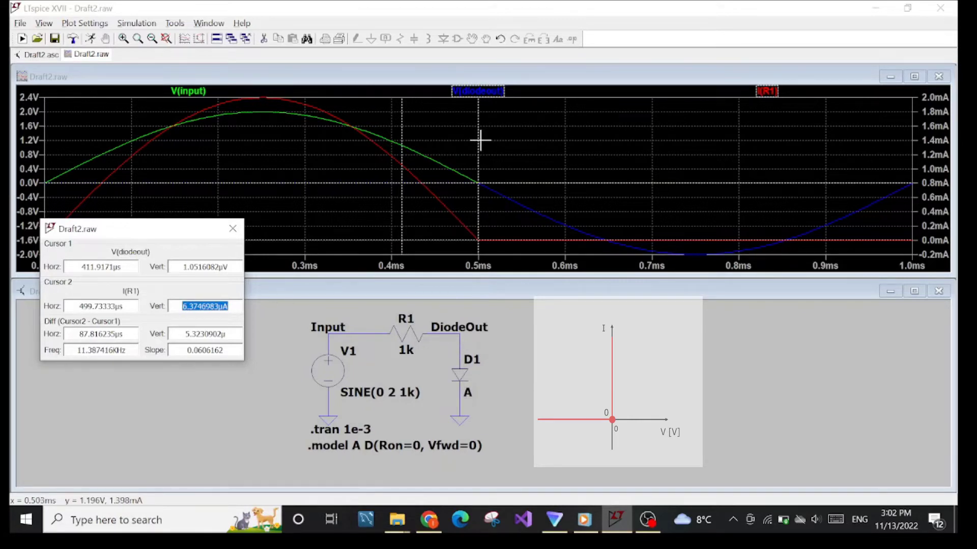
pyautogui.moveTo(480, 140)
pyautogui.mouseDown()
pyautogui.moveTo(338, 101)
pyautogui.moveTo(239, 102)
pyautogui.moveTo(125, 150)
pyautogui.moveTo(98, 175)
pyautogui.moveTo(287, 106)
pyautogui.moveTo(436, 170)
pyautogui.moveTo(452, 188)
pyautogui.mouseUp()
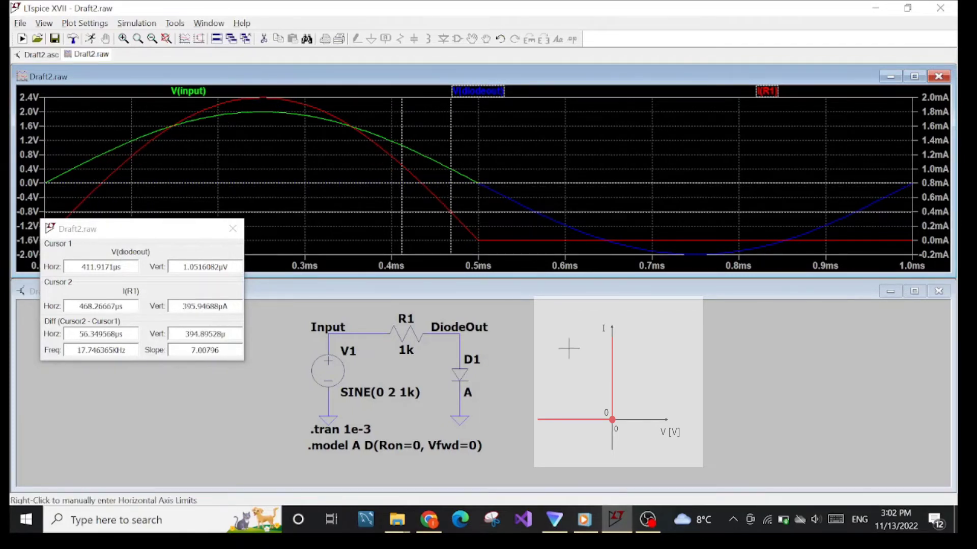
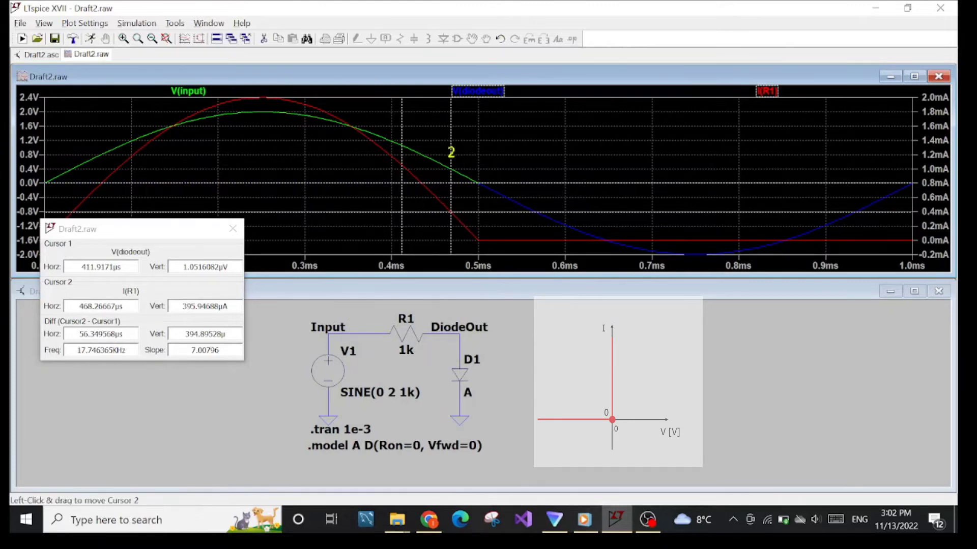
# Step: Sweep cursor 1 along V(diodeout) through the negative half-cycle, ending at about 516 µs, to examine the diode output voltage
pyautogui.moveTo(402, 127); pyautogui.dragTo(512, 145)
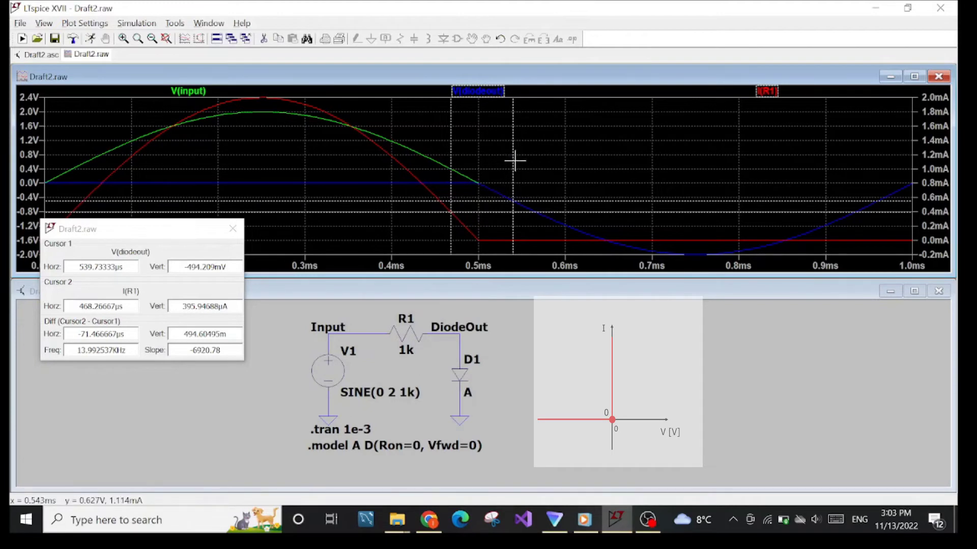
pyautogui.moveTo(513, 162); pyautogui.dragTo(768, 199)
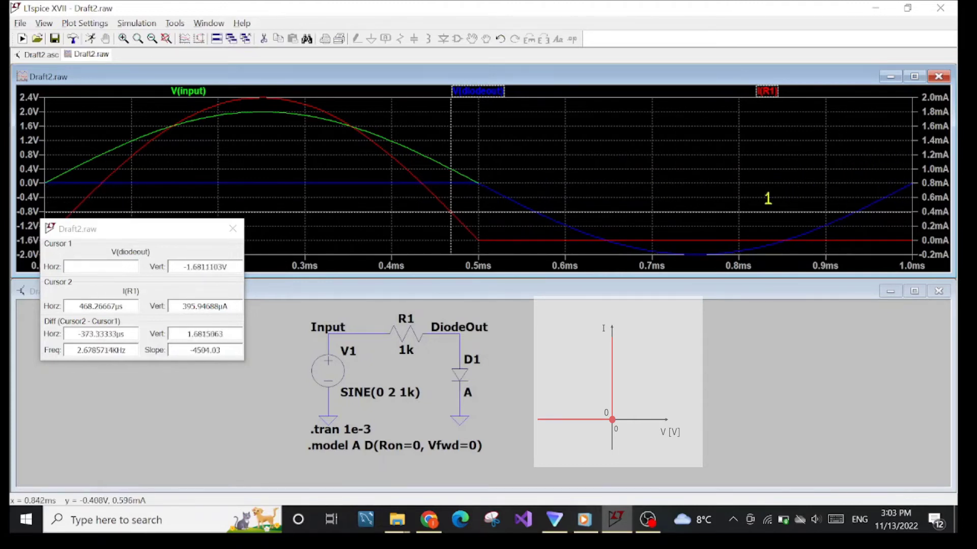
pyautogui.moveTo(626, 198); pyautogui.dragTo(827, 198)
pyautogui.moveTo(646, 248); pyautogui.dragTo(648, 228)
pyautogui.moveTo(709, 228); pyautogui.dragTo(491, 150)
# Step: Read the R1 current during the negative half-cycle with cursor 2 at about 620 µs
pyautogui.moveTo(451, 211); pyautogui.dragTo(580, 157)
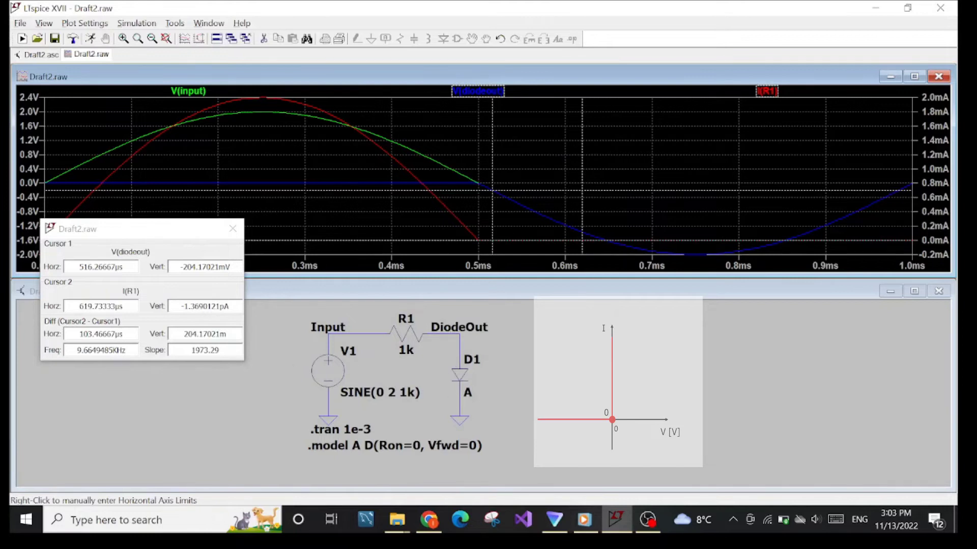
pyautogui.moveTo(224, 306); pyautogui.dragTo(230, 307)
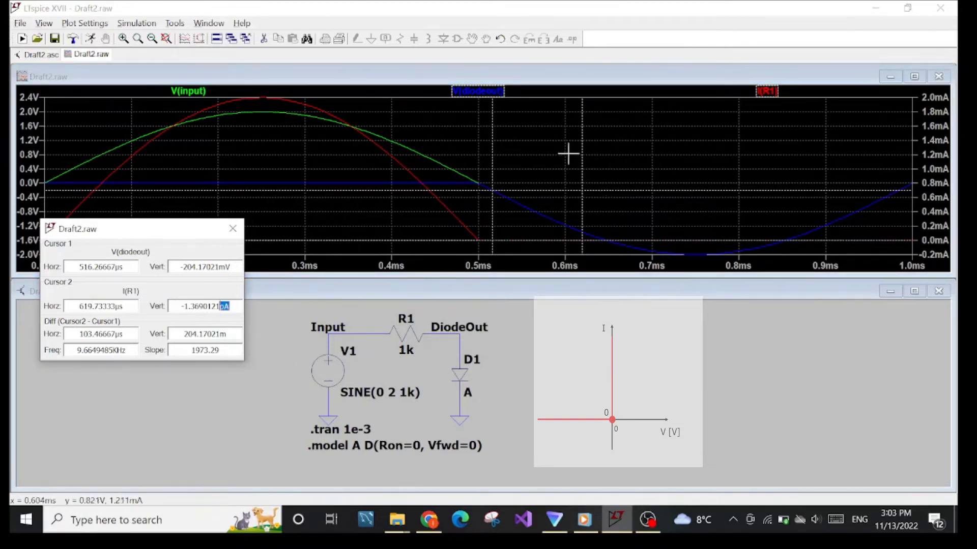
# Step: Read the R1 current just after the start of the negative half-cycle with cursor 2 at about 562 µs
pyautogui.moveTo(582, 148); pyautogui.dragTo(532, 153)
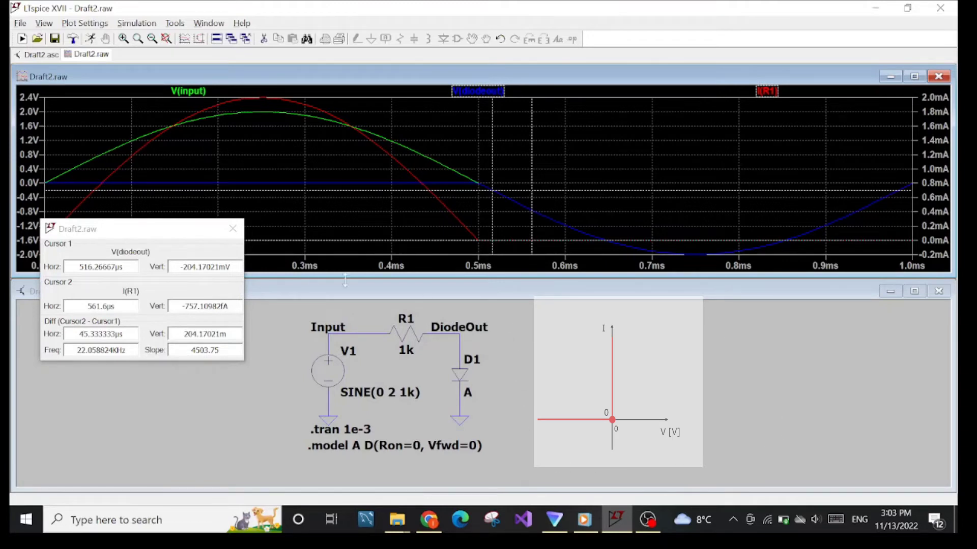
# Step: Close the cursor readout and the waveform plot, and maximize the Draft2.asc schematic
pyautogui.click(233, 229)
pyautogui.click(938, 77)
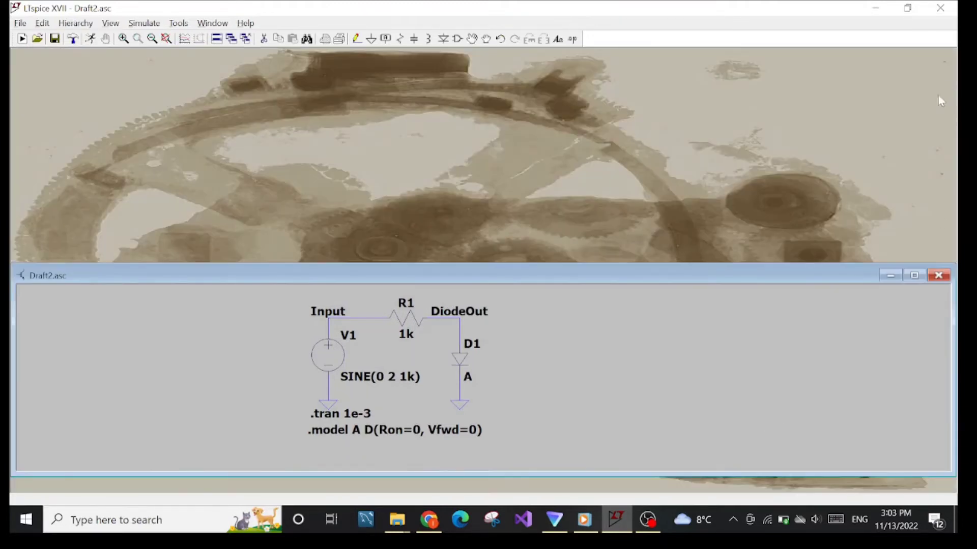
pyautogui.click(914, 276)
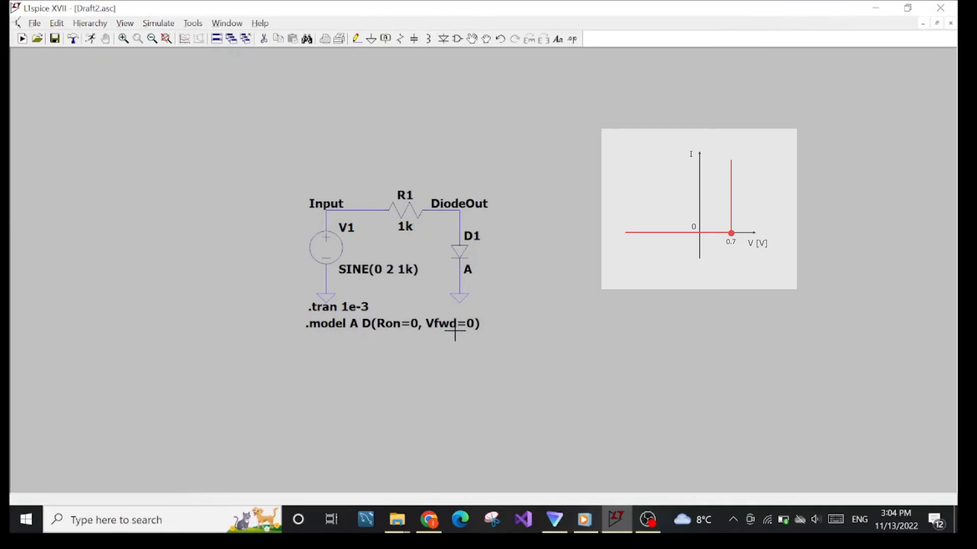
# Step: Add the SPICE directive .model B D(Ron=0, Vfwd = 0.7) directly below the model A directive
pyautogui.rightClick(328, 361)
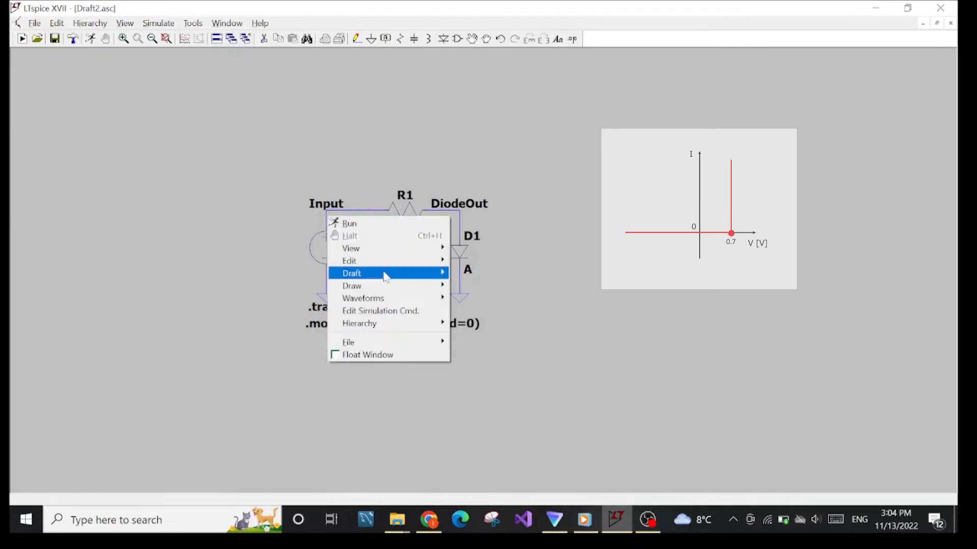
pyautogui.click(572, 39)
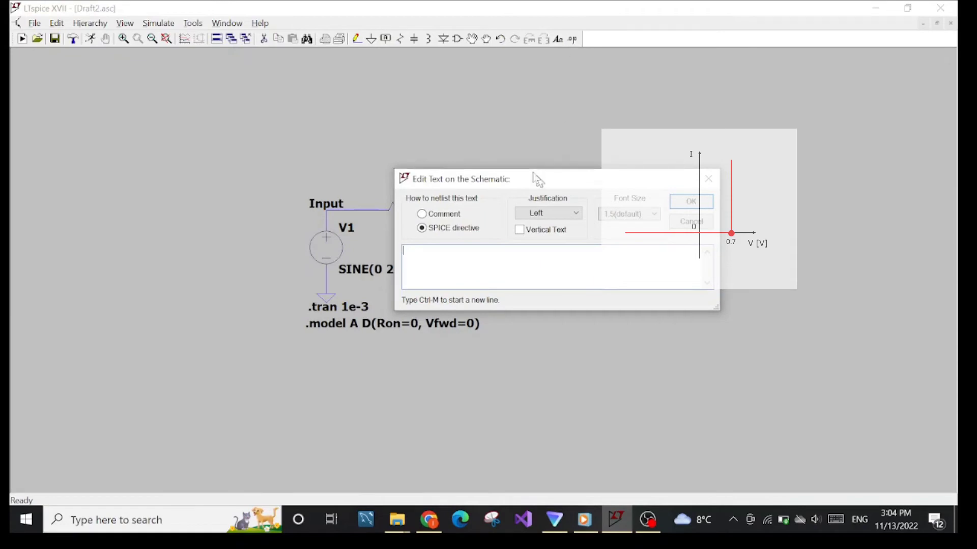
pyautogui.moveTo(534, 179); pyautogui.dragTo(416, 91)
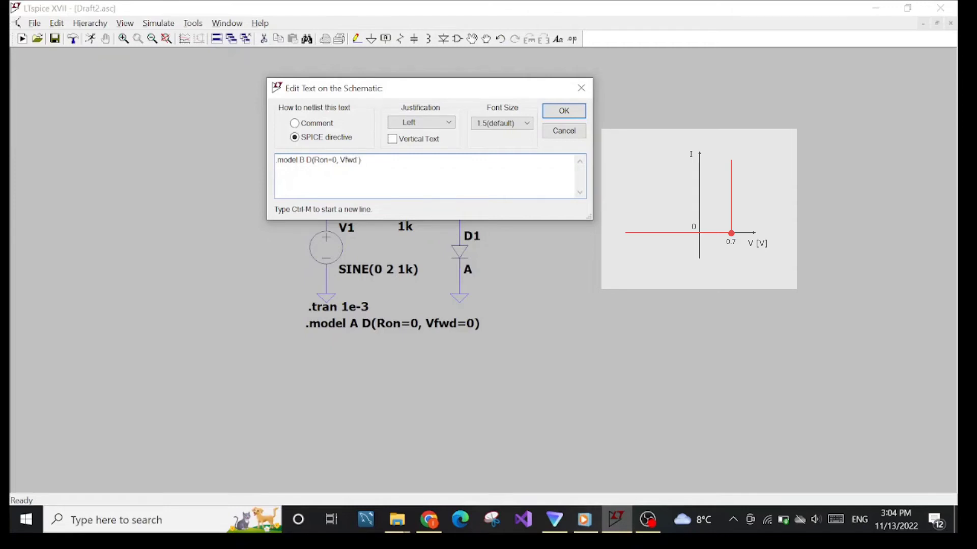
pyautogui.press('Return')
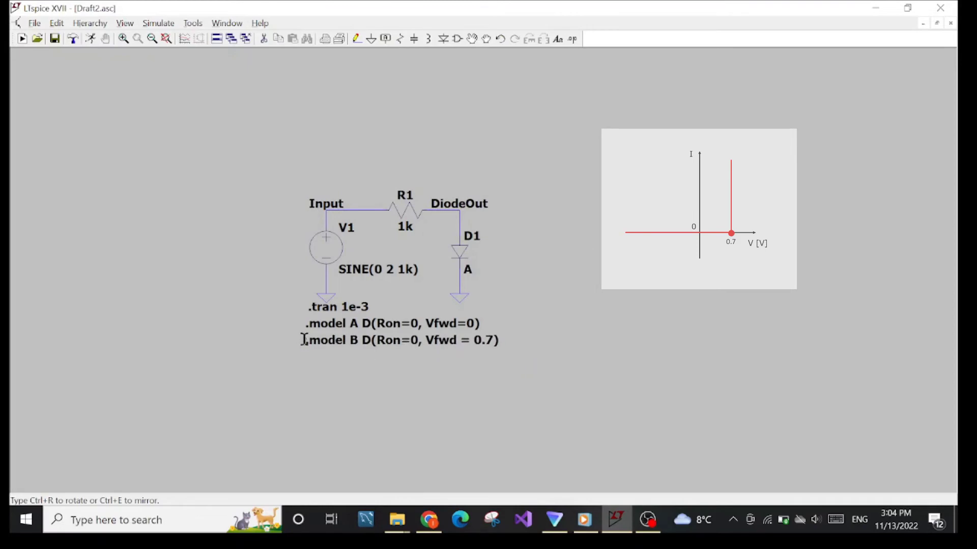
pyautogui.click(306, 340)
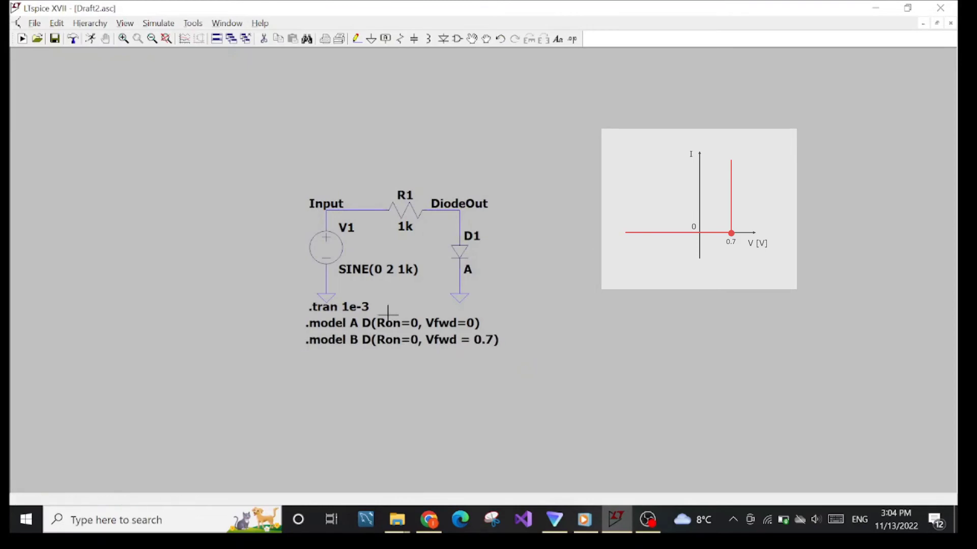
# Step: Set the model value of diode D1 to B
pyautogui.rightClick(473, 251)
pyautogui.moveTo(532, 117); pyautogui.dragTo(298, 137)
pyautogui.click(263, 291)
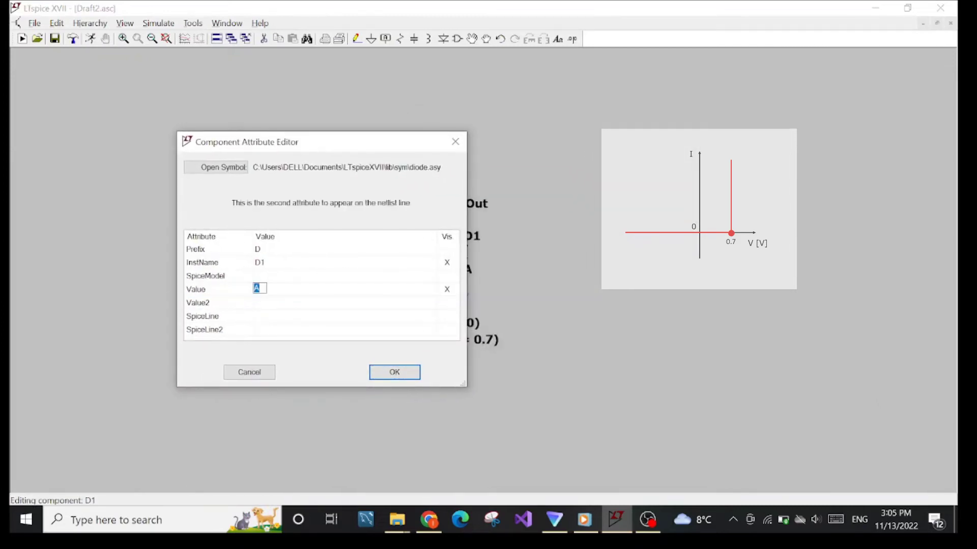
pyautogui.press('Return')
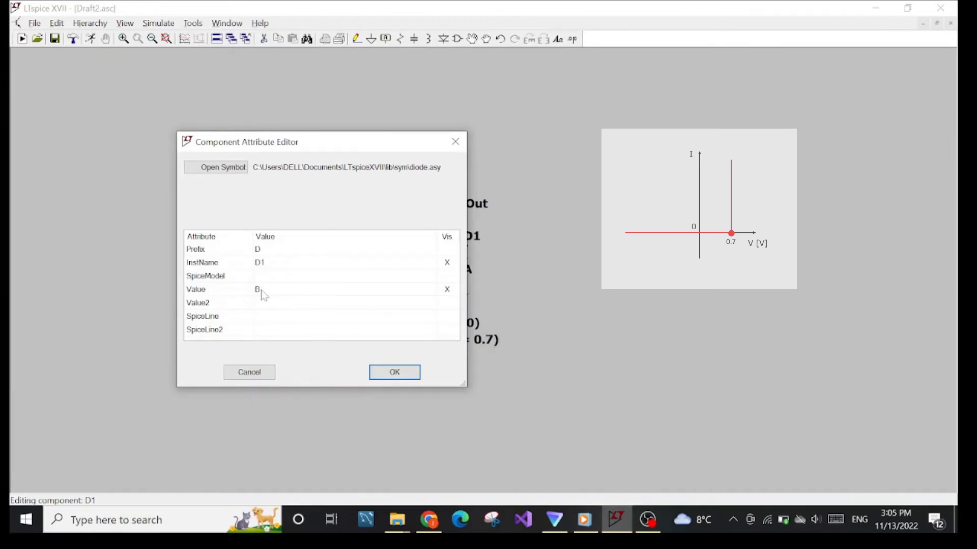
pyautogui.click(397, 380)
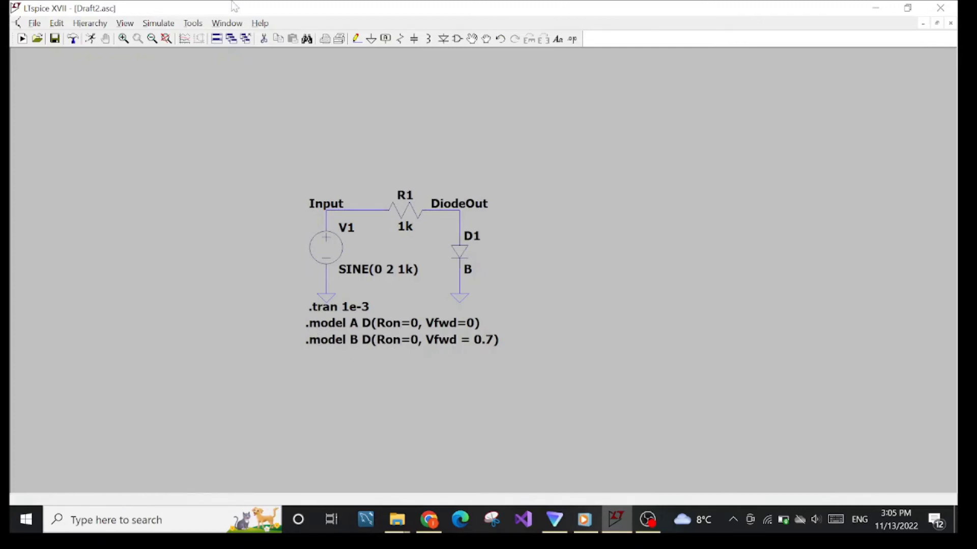
# Step: Run the transient simulation and plot the voltages at the Input and DiodeOut nodes
pyautogui.click(158, 22)
pyautogui.click(157, 37)
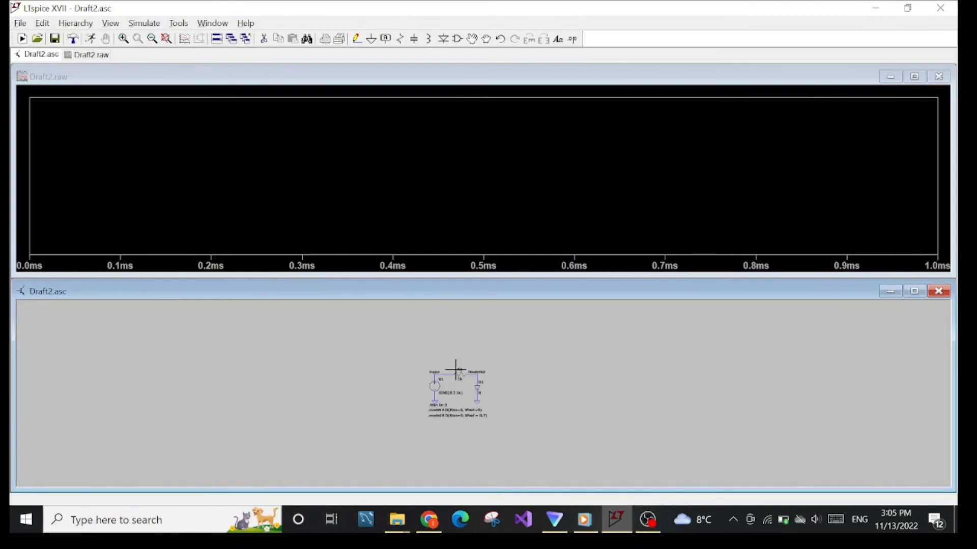
pyautogui.scroll(1, 478, 393)
pyautogui.scroll(2, 478, 393)
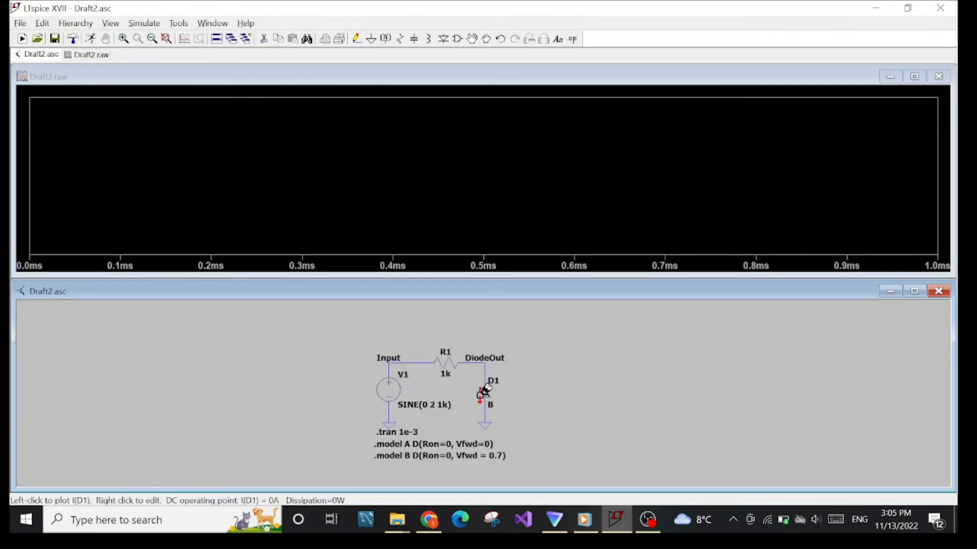
pyautogui.click(410, 361)
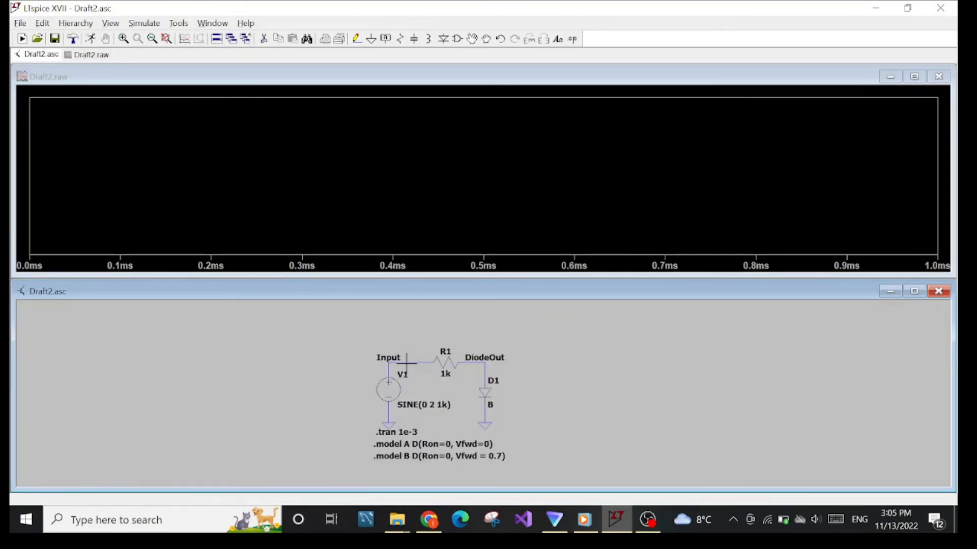
pyautogui.click(477, 357)
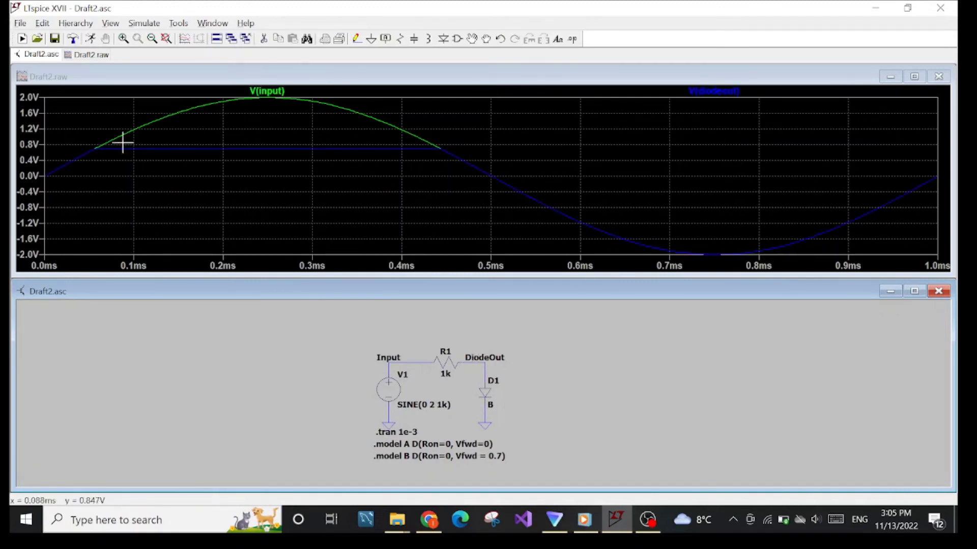
# Step: Attach the first cursor to V(diodeout) and read the diode voltage at about 73 µs and about 59 µs
pyautogui.rightClick(693, 91)
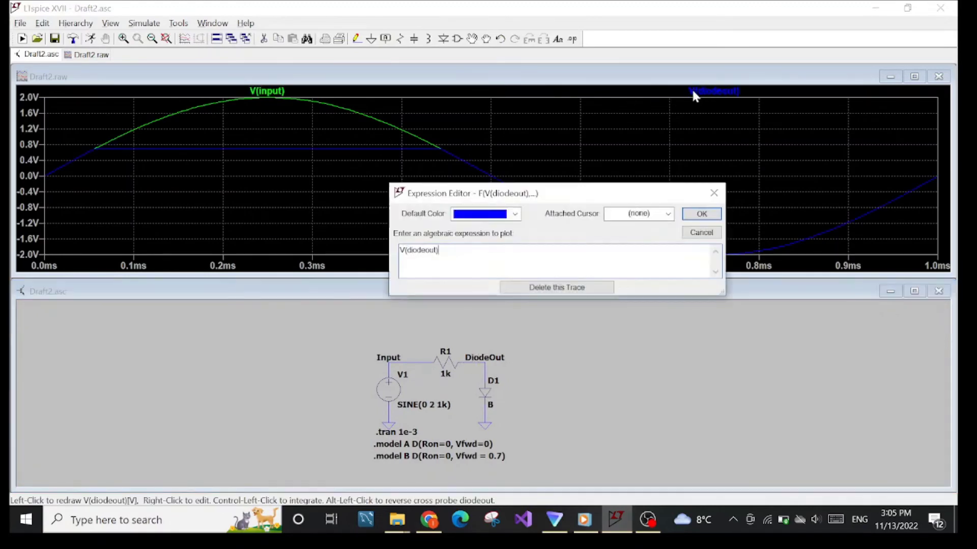
pyautogui.click(638, 214)
pyautogui.click(639, 238)
pyautogui.click(701, 213)
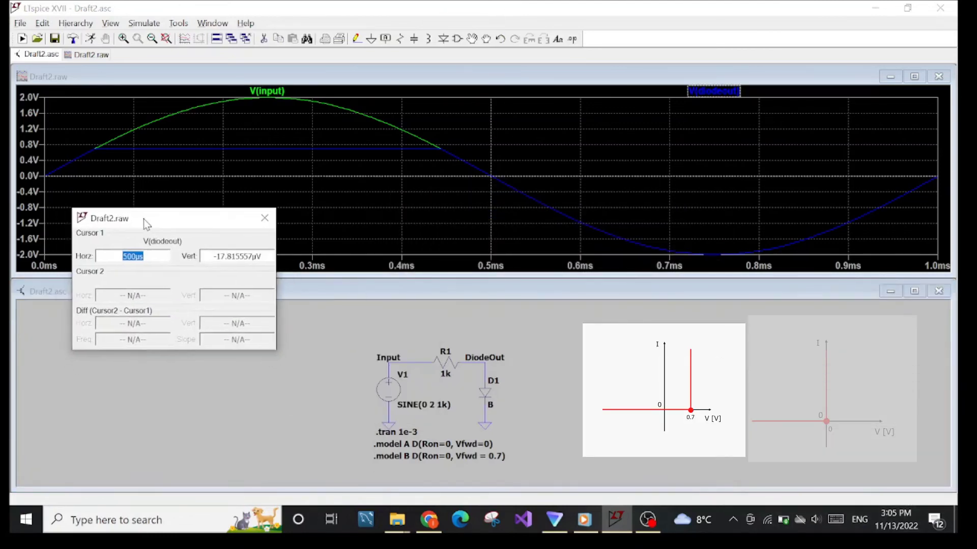
pyautogui.moveTo(488, 113)
pyautogui.mouseDown()
pyautogui.moveTo(354, 98)
pyautogui.moveTo(110, 102)
pyautogui.mouseUp()
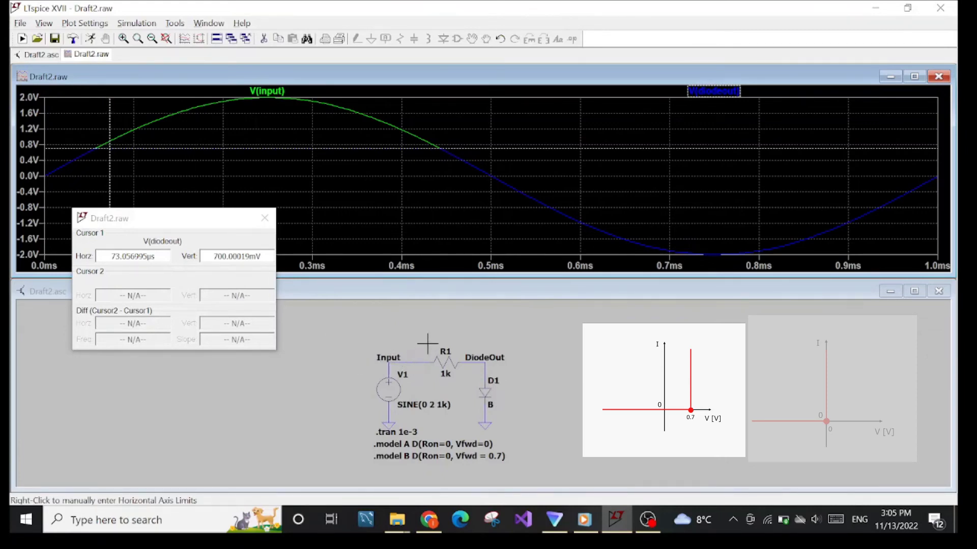
pyautogui.click(108, 109)
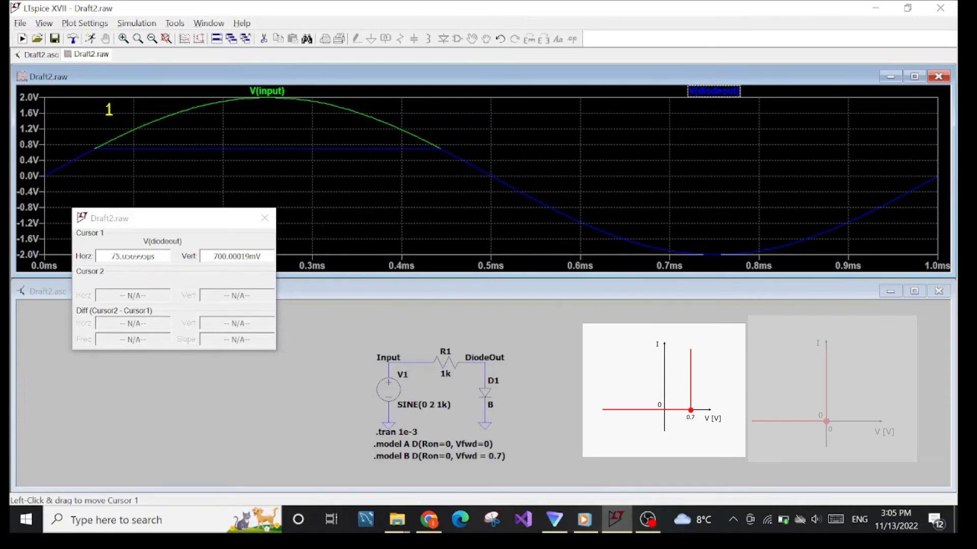
pyautogui.moveTo(108, 109); pyautogui.dragTo(97, 109)
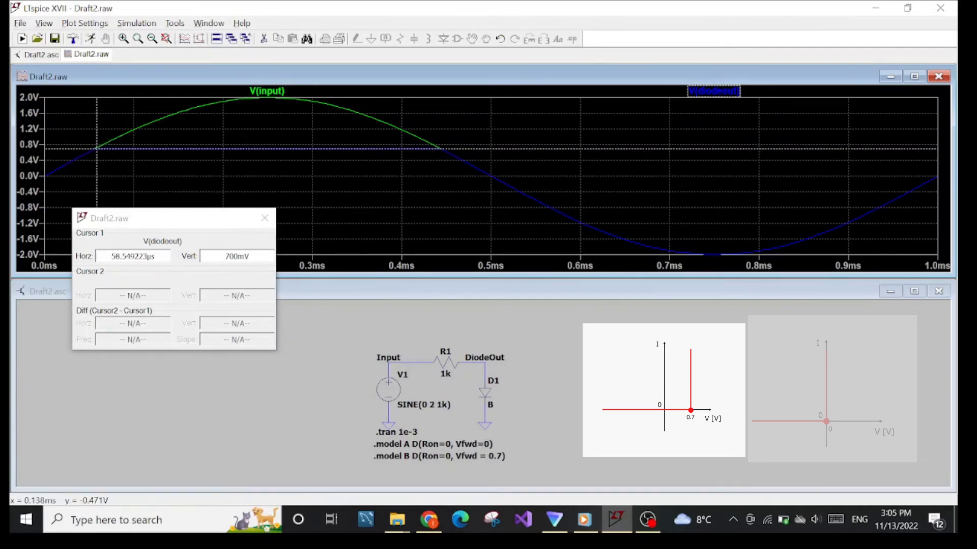
pyautogui.moveTo(249, 255); pyautogui.dragTo(233, 256)
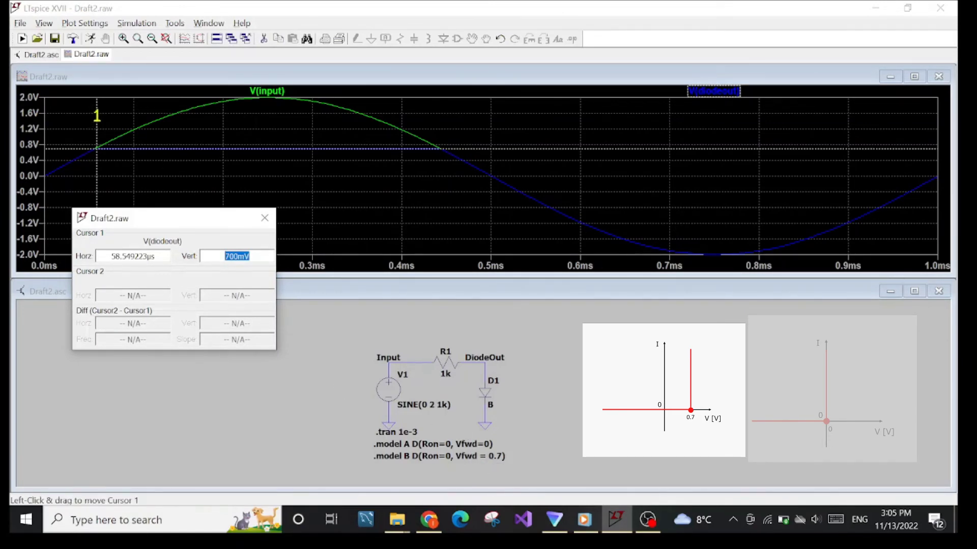
# Step: Sweep cursor 1 along V(diodeout) through the positive half-cycle, reading the voltage at about 213, 326 and 440 µs
pyautogui.click(97, 116)
pyautogui.moveTo(97, 116); pyautogui.dragTo(235, 116)
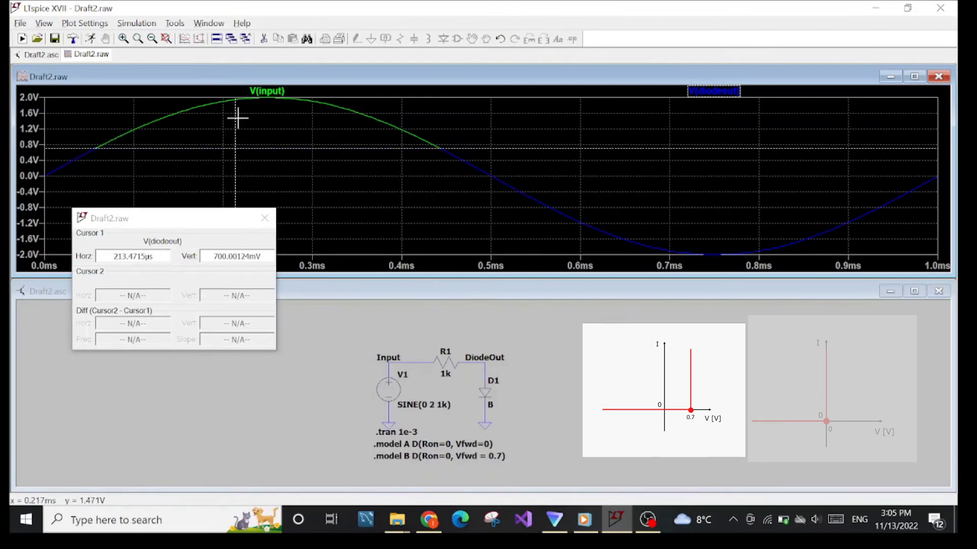
pyautogui.write('2')
pyautogui.moveTo(236, 117); pyautogui.dragTo(335, 115)
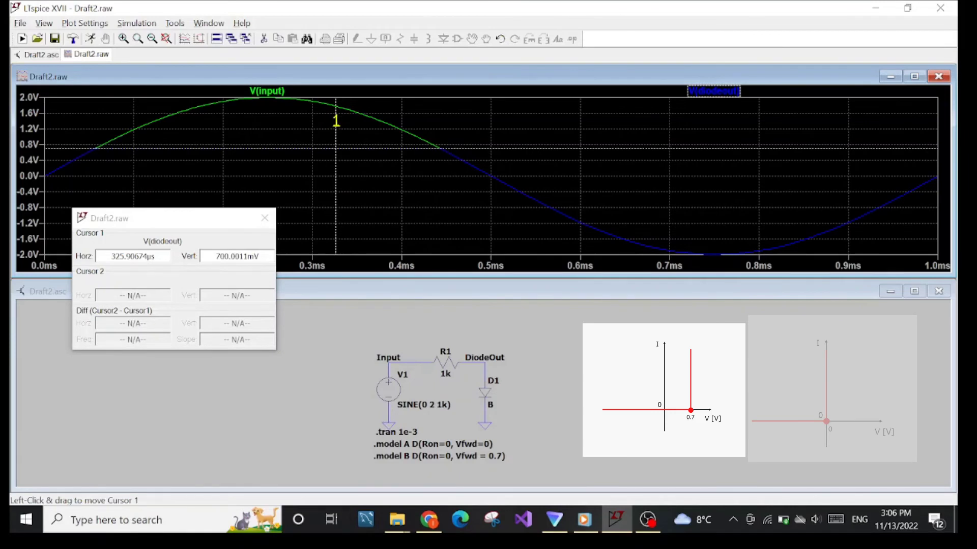
pyautogui.moveTo(336, 120); pyautogui.dragTo(437, 112)
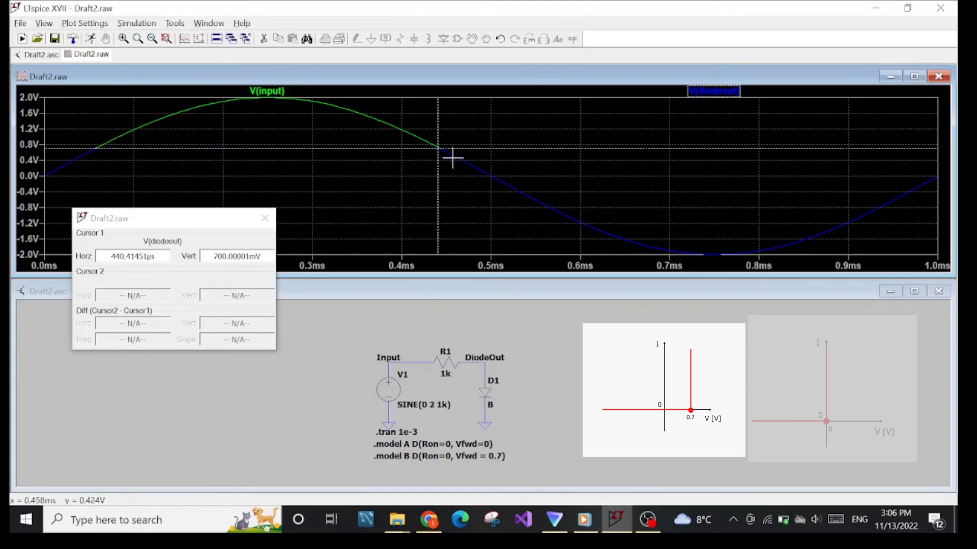
pyautogui.moveTo(436, 120); pyautogui.dragTo(428, 139)
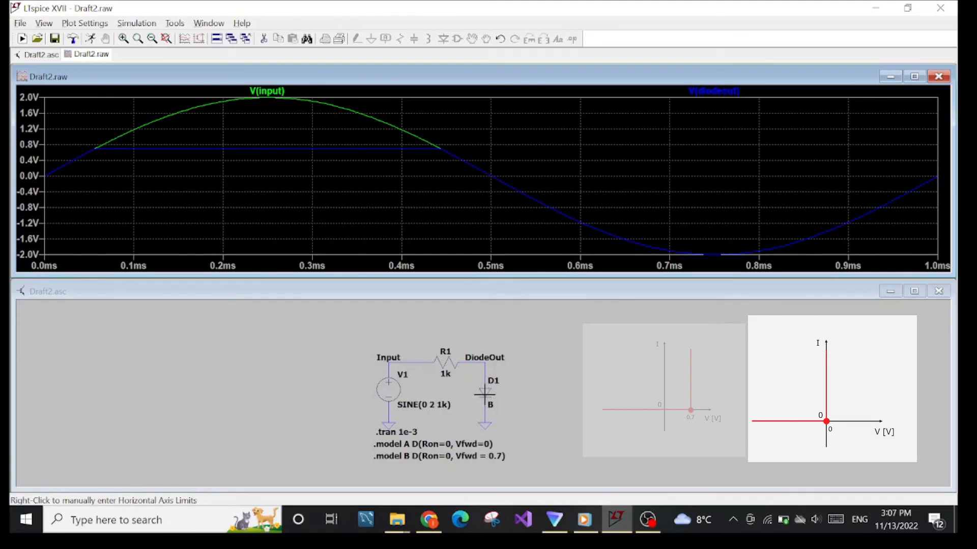
# Step: Set the model value of diode D1 to A and rerun the simulation
pyautogui.rightClick(484, 394)
pyautogui.click(256, 293)
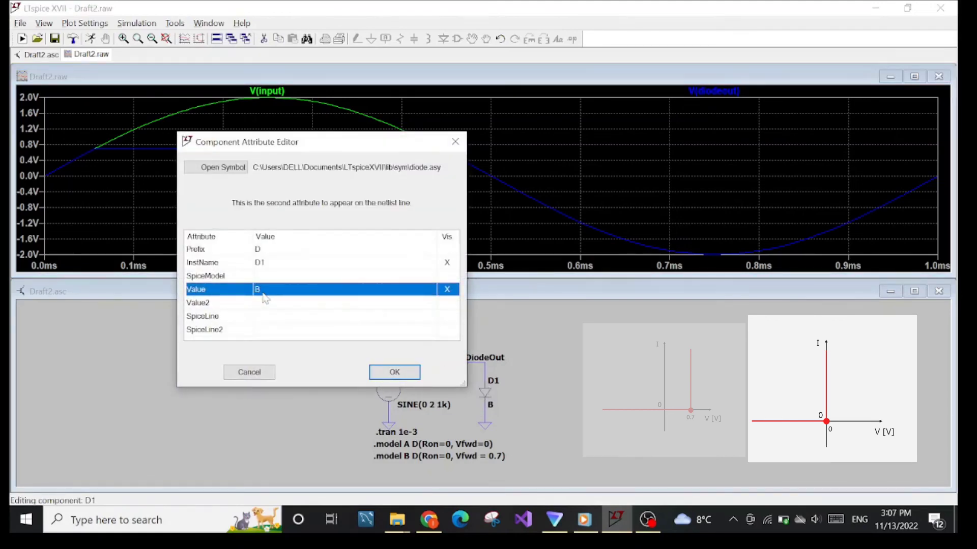
pyautogui.click(260, 294)
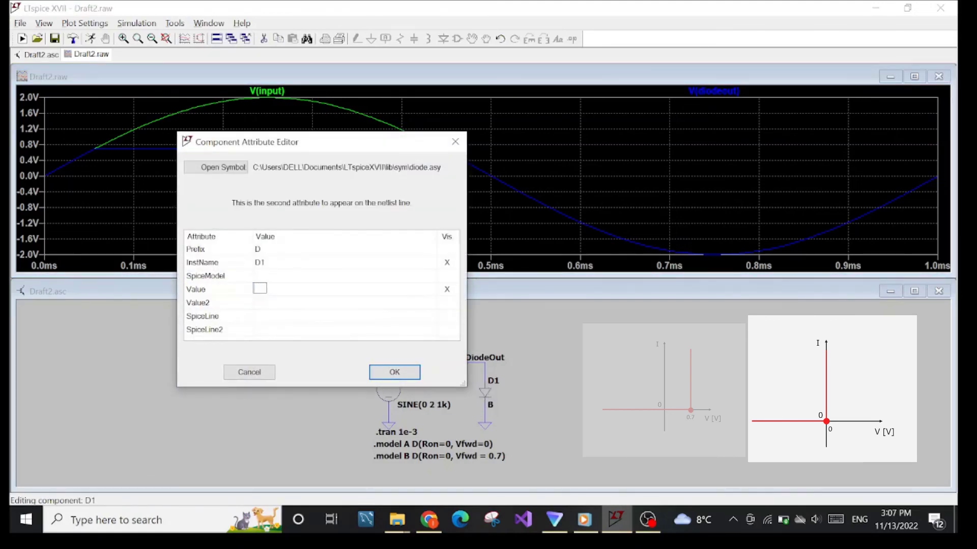
pyautogui.click(392, 372)
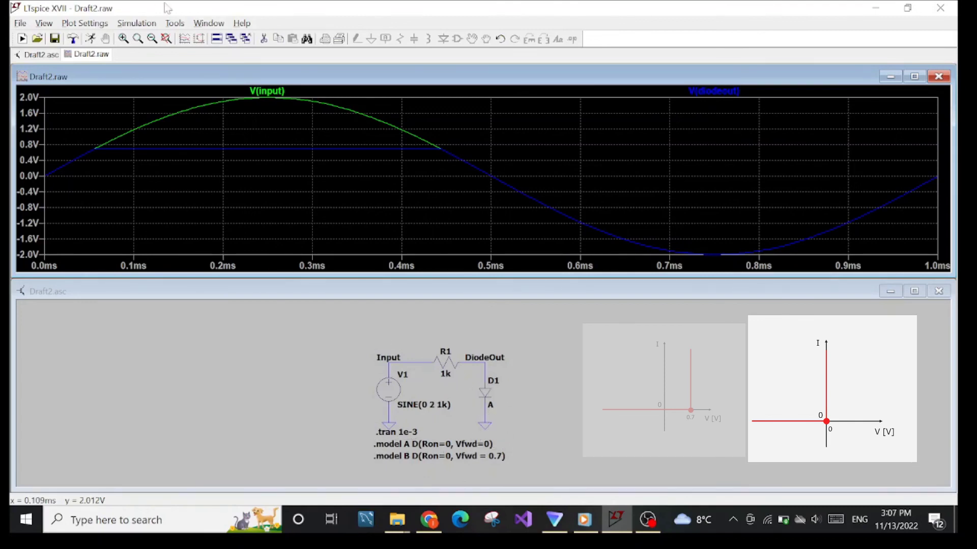
pyautogui.click(138, 27)
pyautogui.click(135, 35)
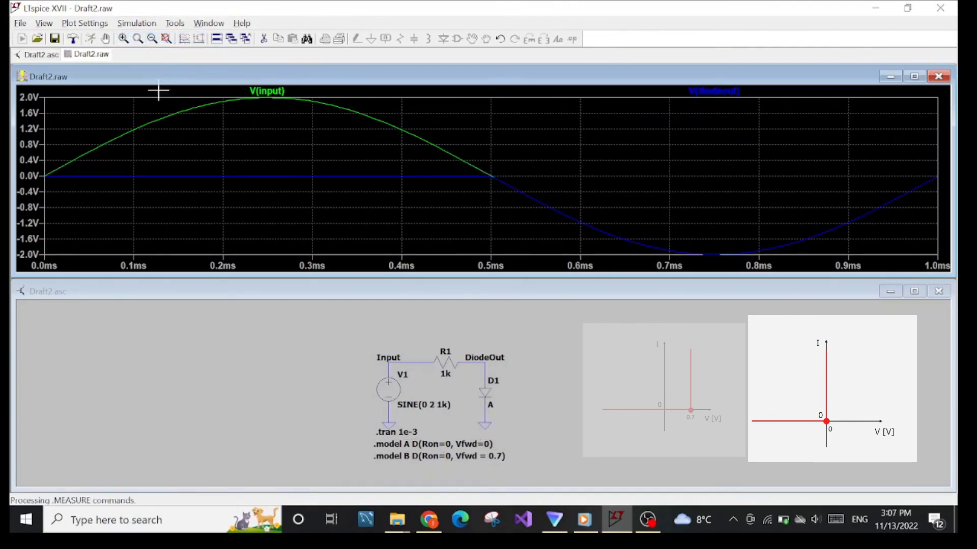
# Step: Attach the first cursor to V(diodeout) and read the diode voltage near the input peak at about 233 µs
pyautogui.rightClick(712, 92)
pyautogui.click(647, 215)
pyautogui.click(639, 239)
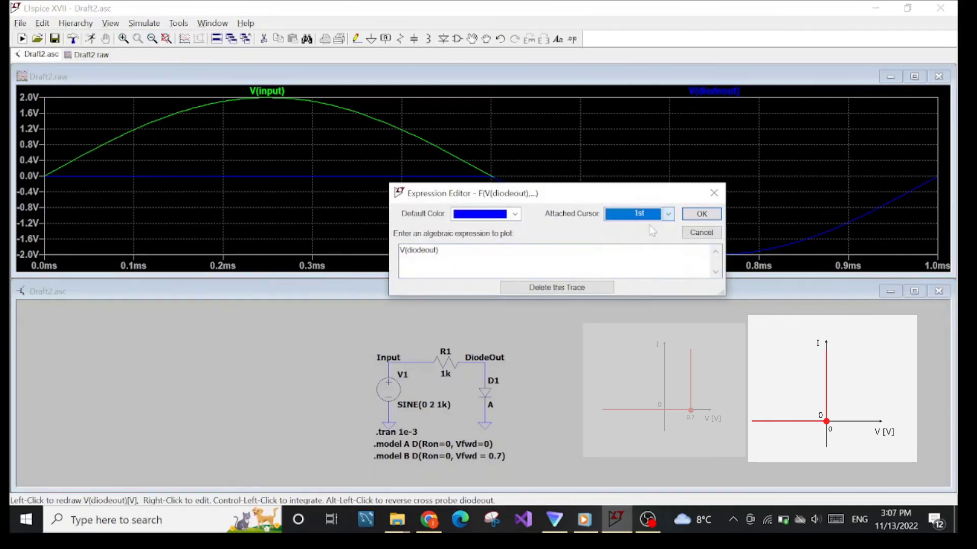
pyautogui.click(701, 213)
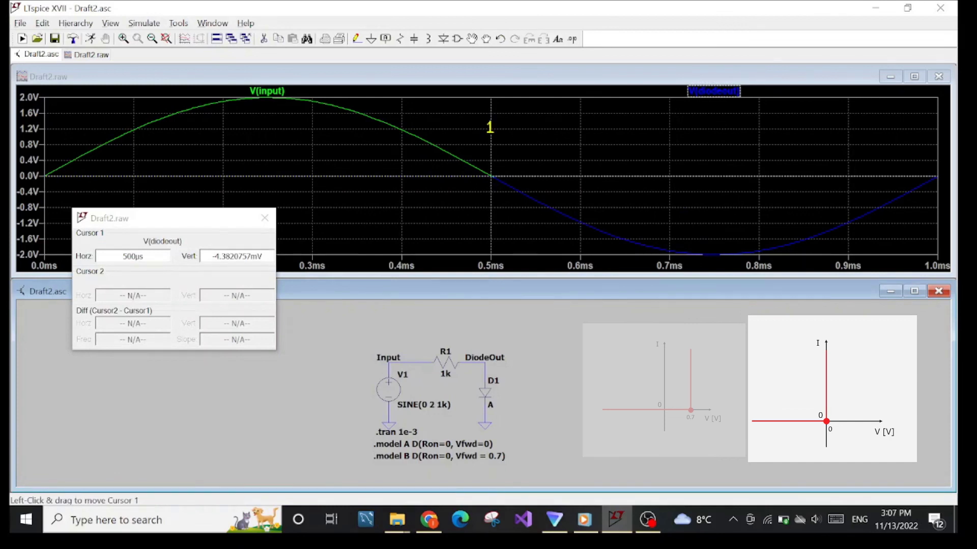
pyautogui.moveTo(489, 124); pyautogui.dragTo(249, 148)
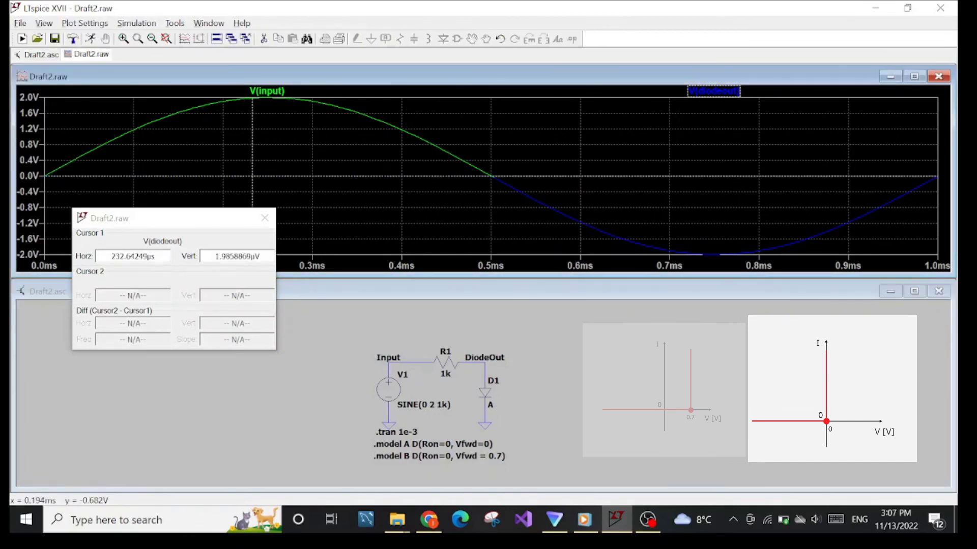
pyautogui.moveTo(215, 256); pyautogui.dragTo(260, 256)
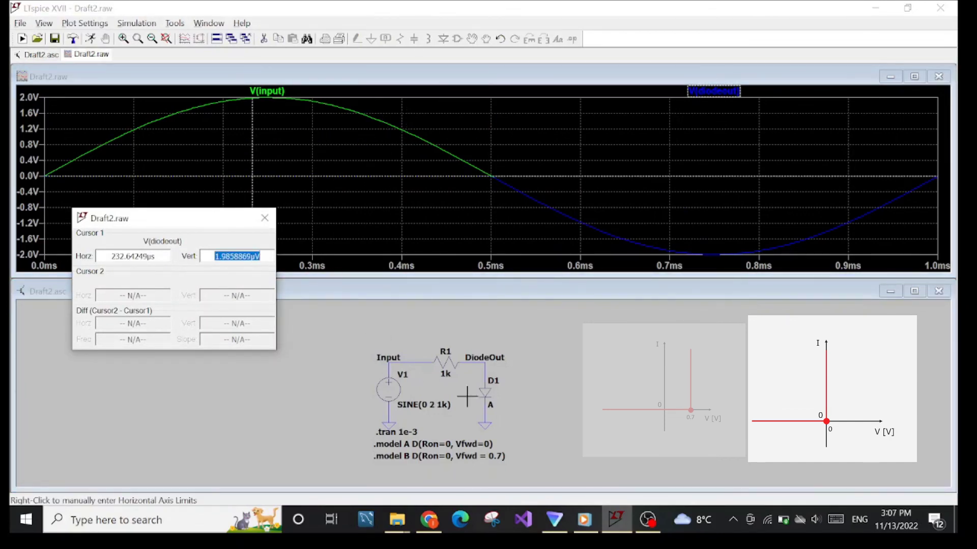